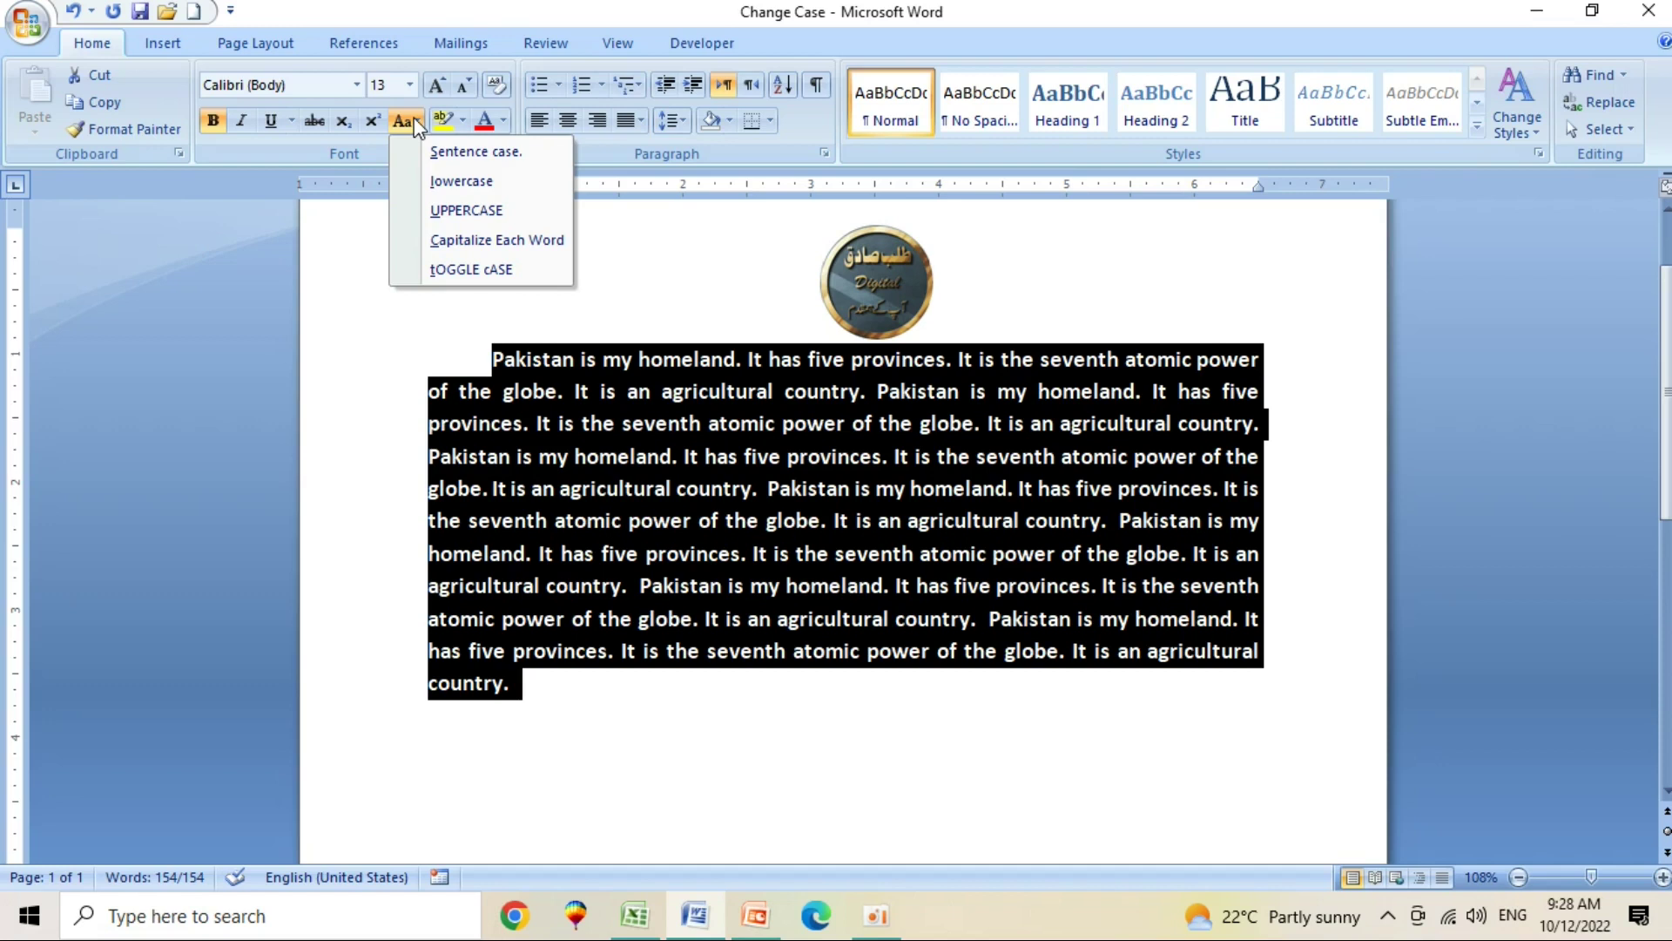
Change the case of the selected Pakistan paragraph to lowercase and clear the selection.
left_click(484, 188)
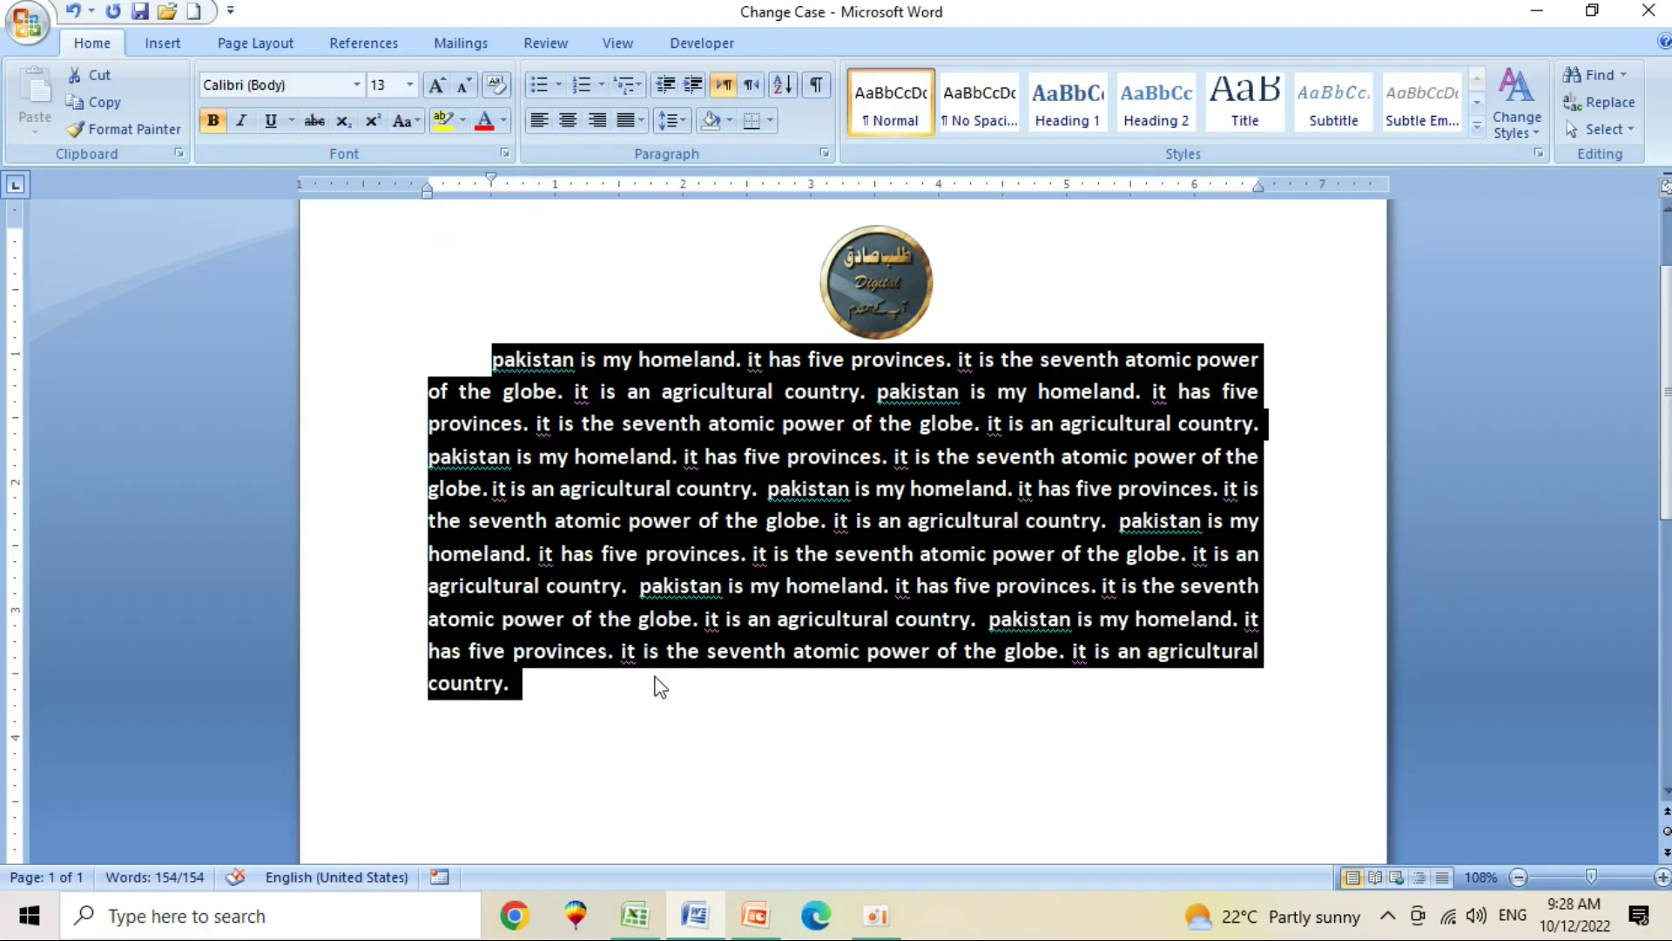
left_click(645, 714)
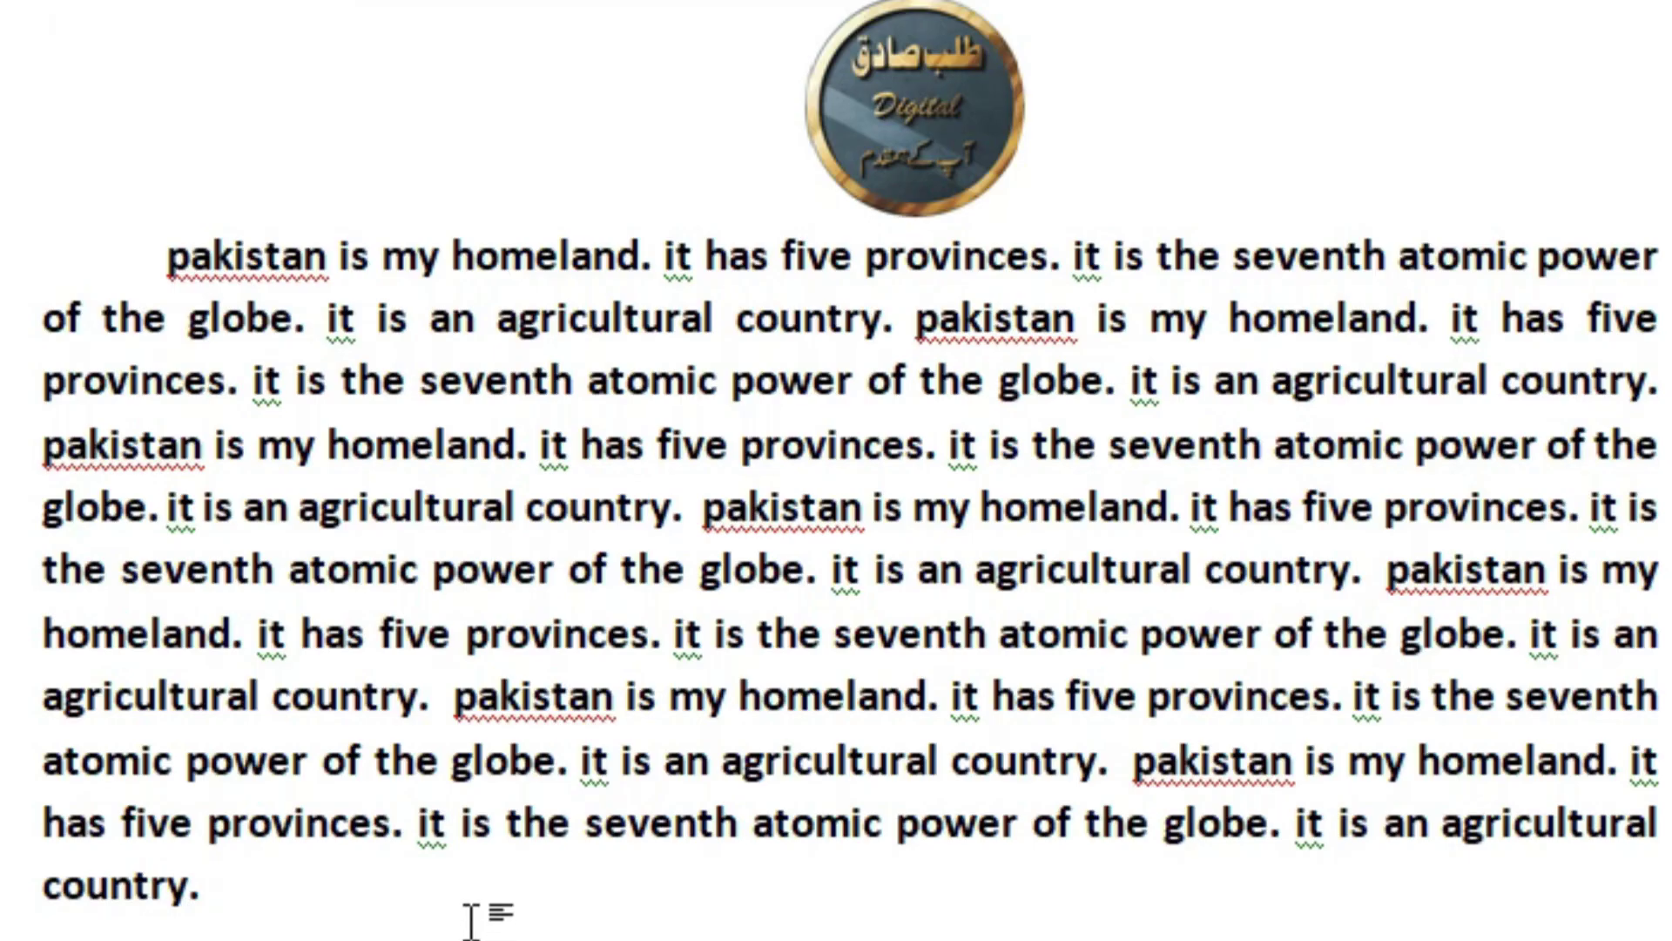
Select the whole paragraph below the logo, change its case to UPPERCASE, and clear the selection.
left_click_drag(167, 255, 370, 819)
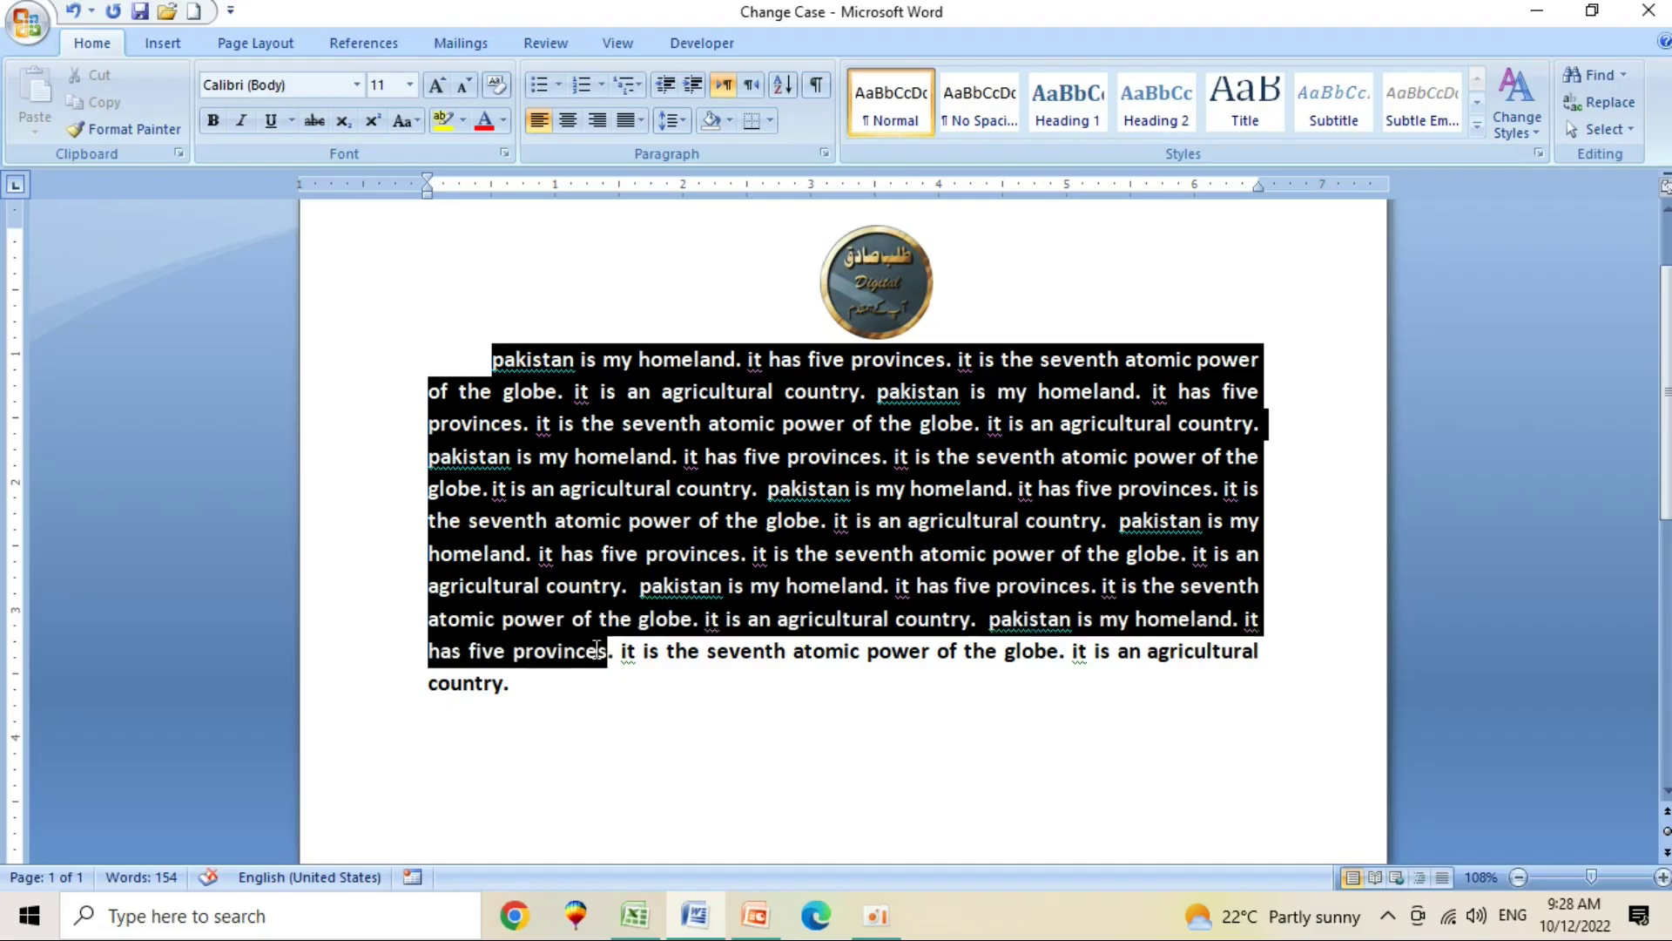
left_click_drag(595, 649, 590, 701)
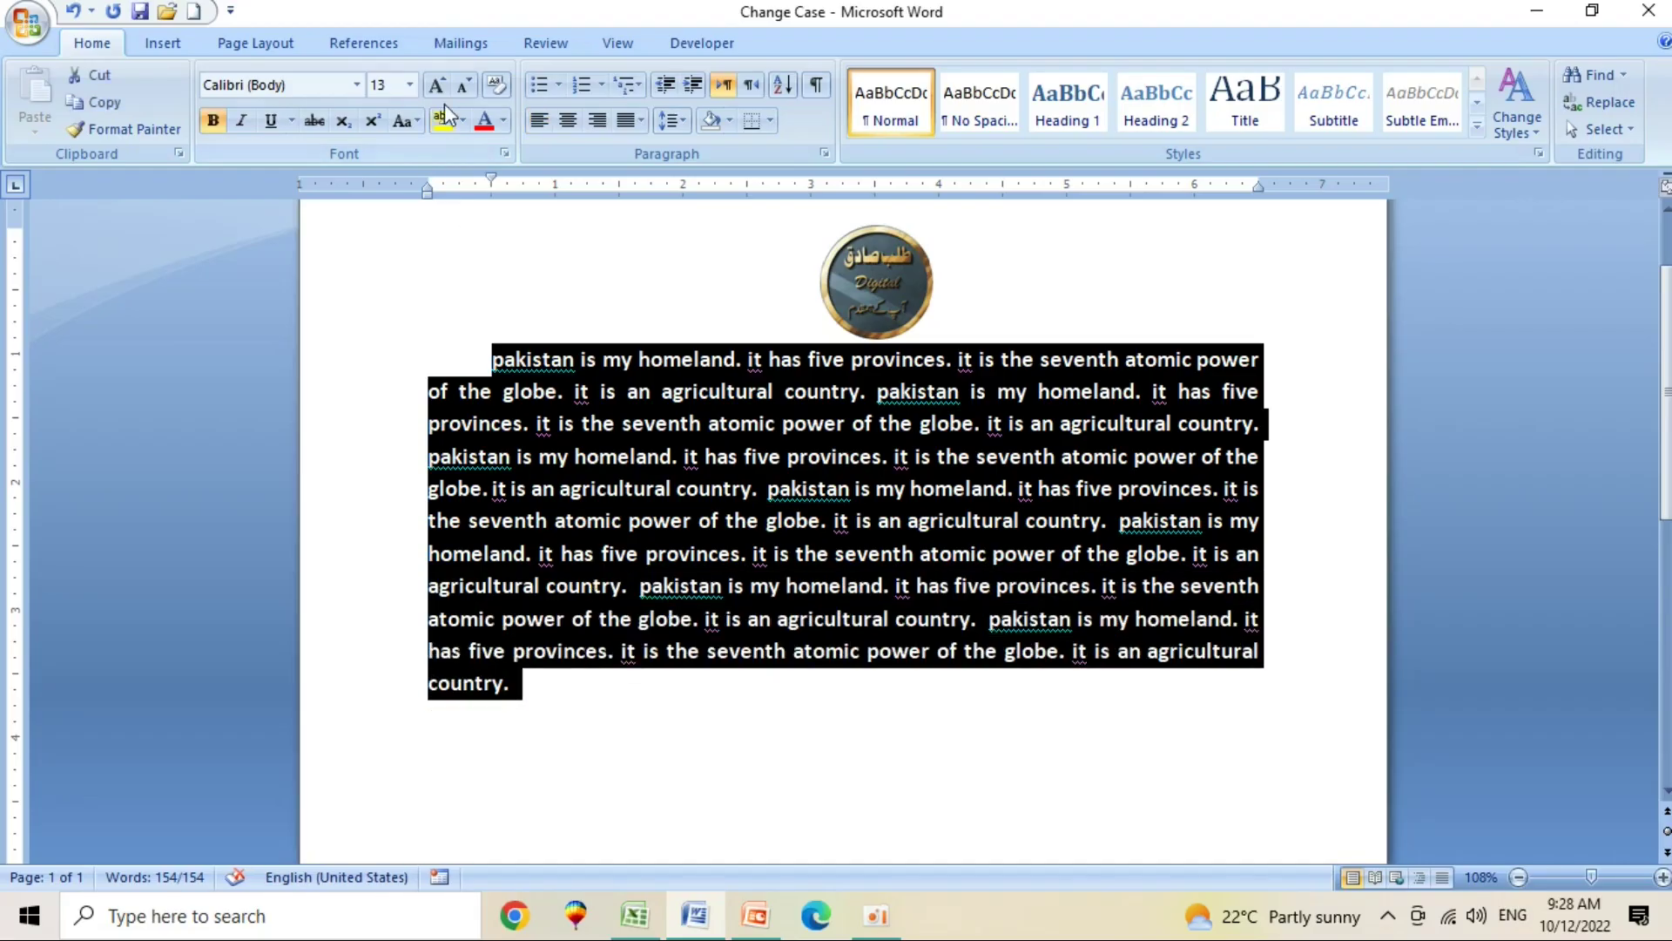
left_click(414, 121)
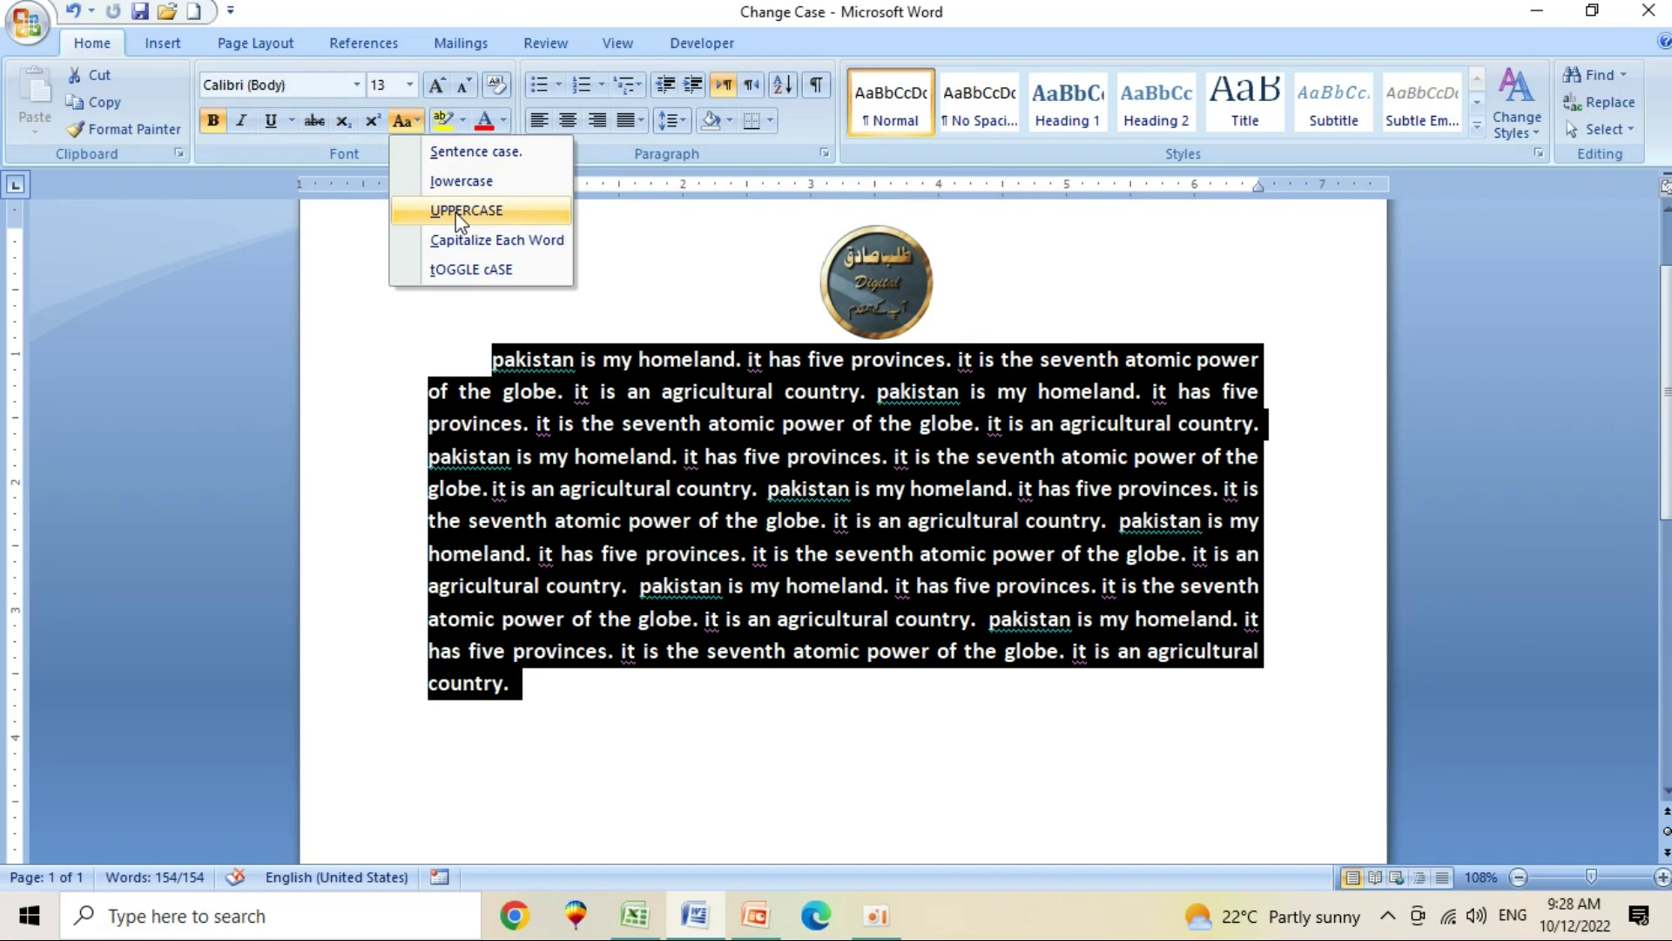
left_click(459, 211)
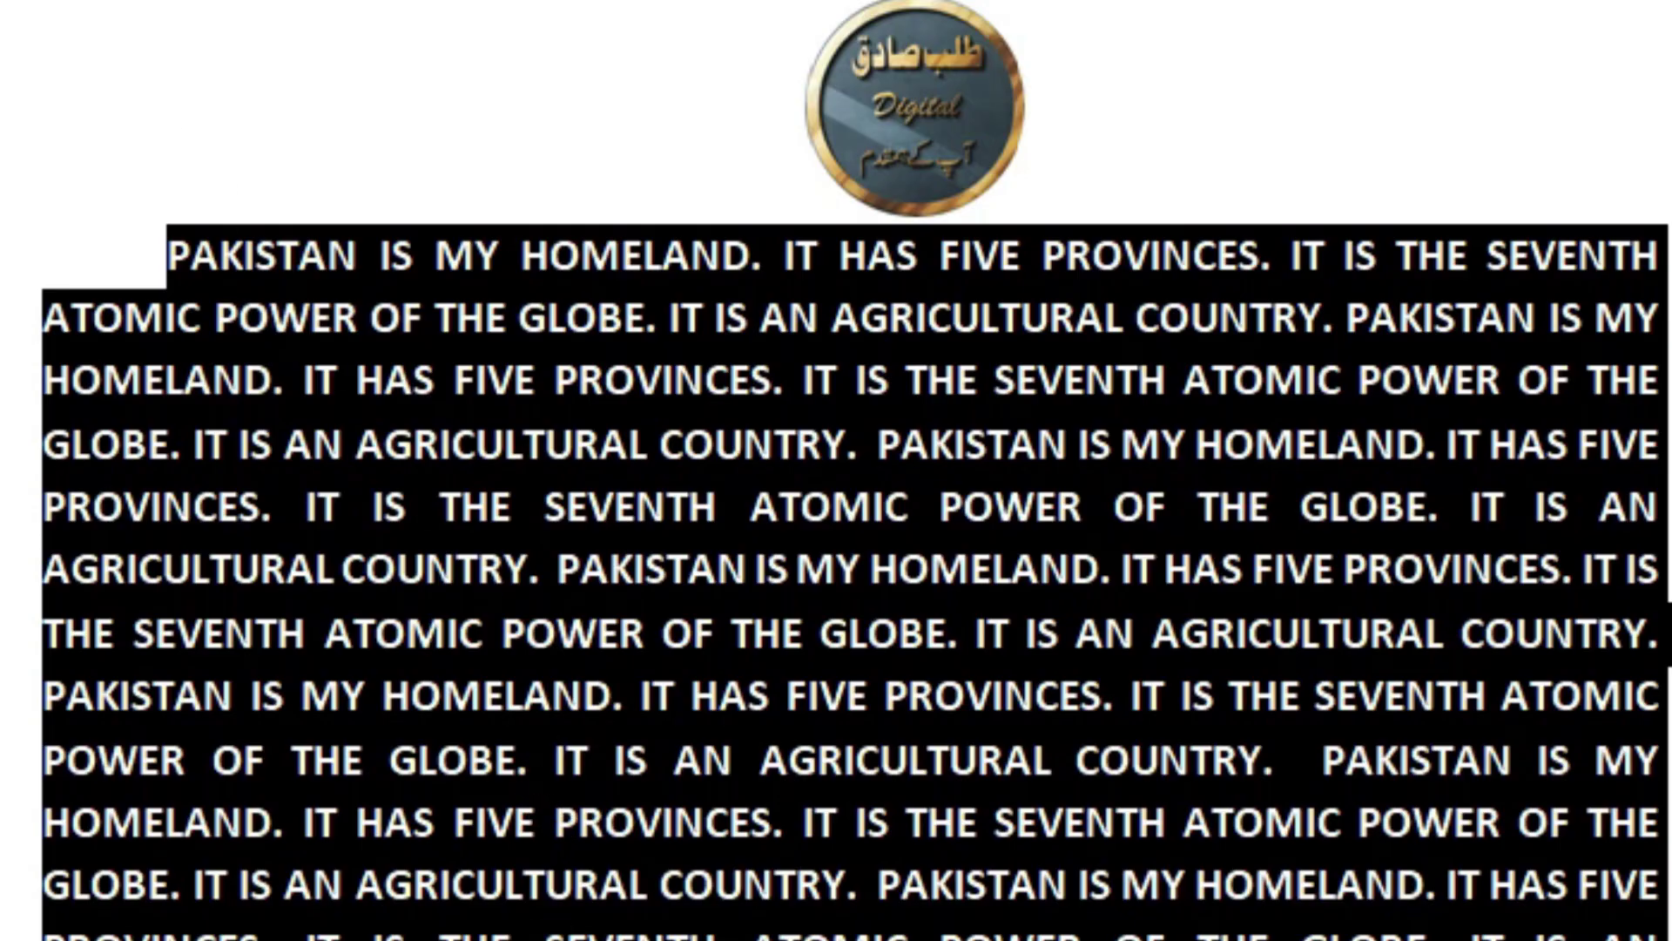
key("Right")
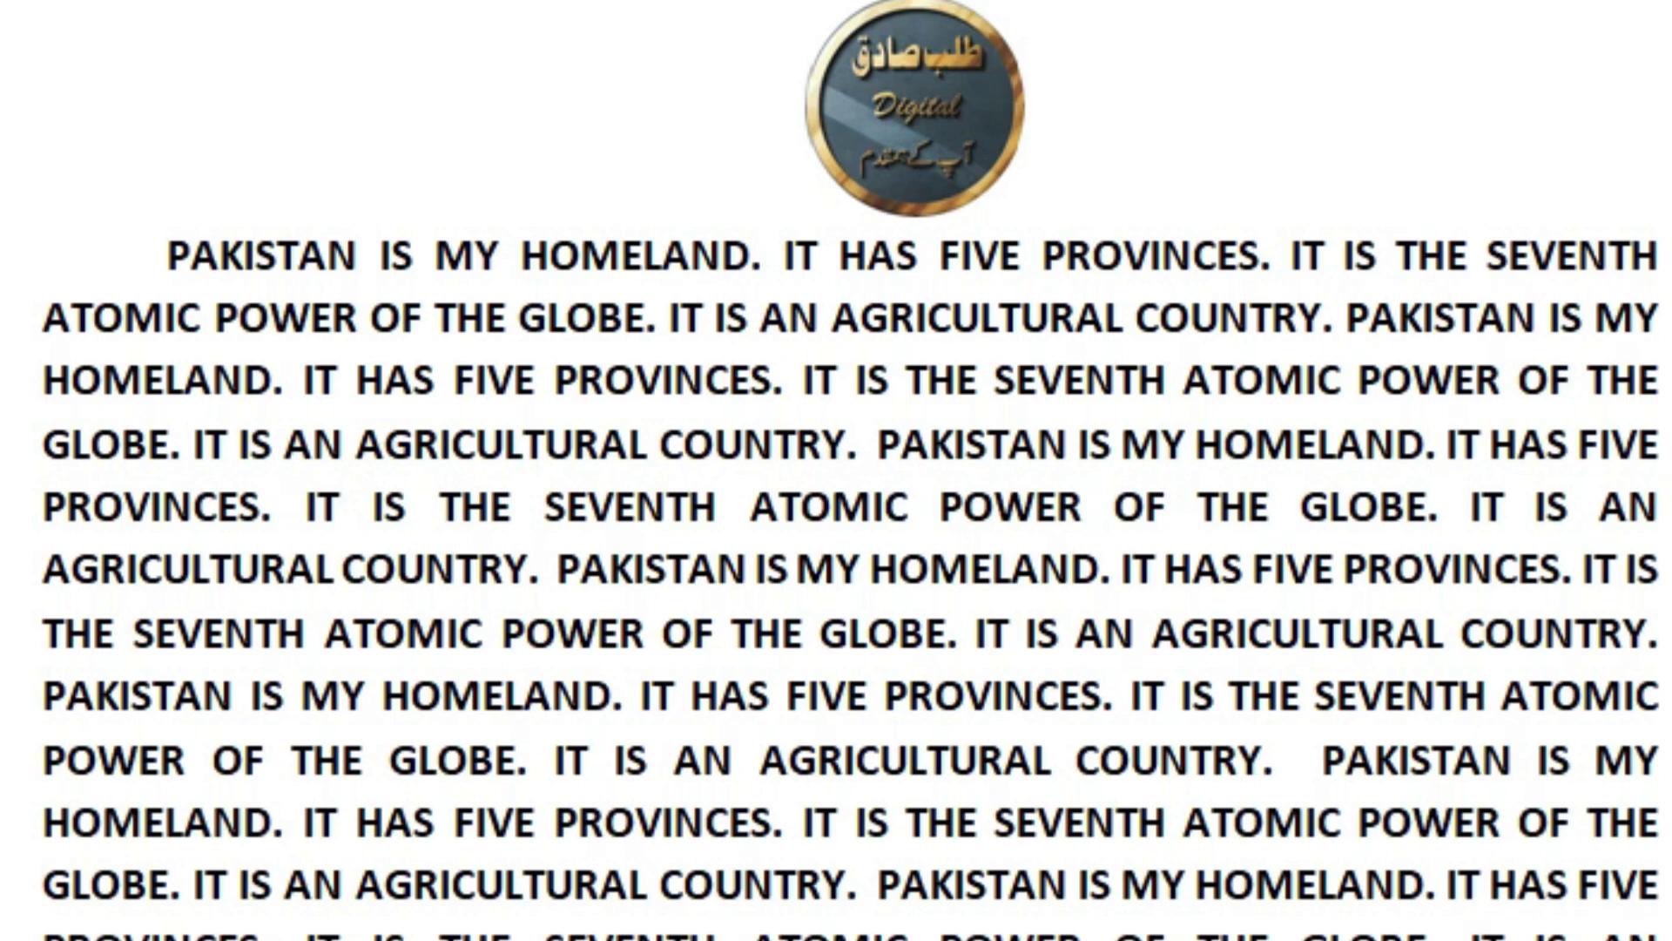
Reselect the whole paragraph, change its case to Capitalize Each Word, and clear the selection.
left_click_drag(566, 939, 142, 269)
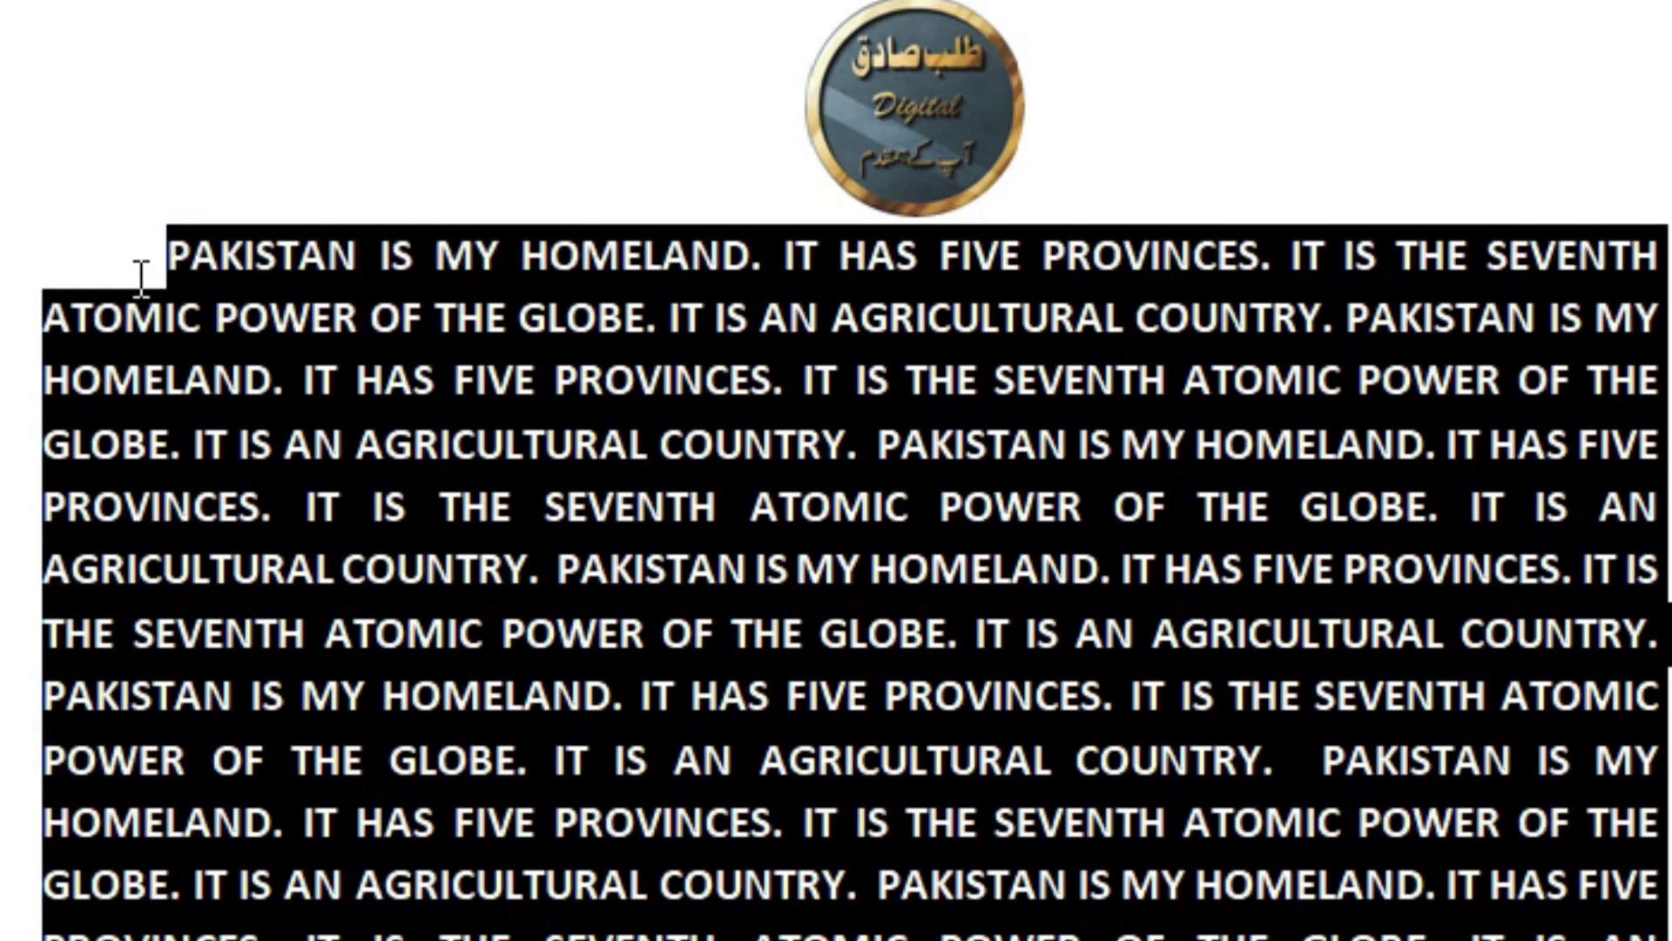
left_click(415, 122)
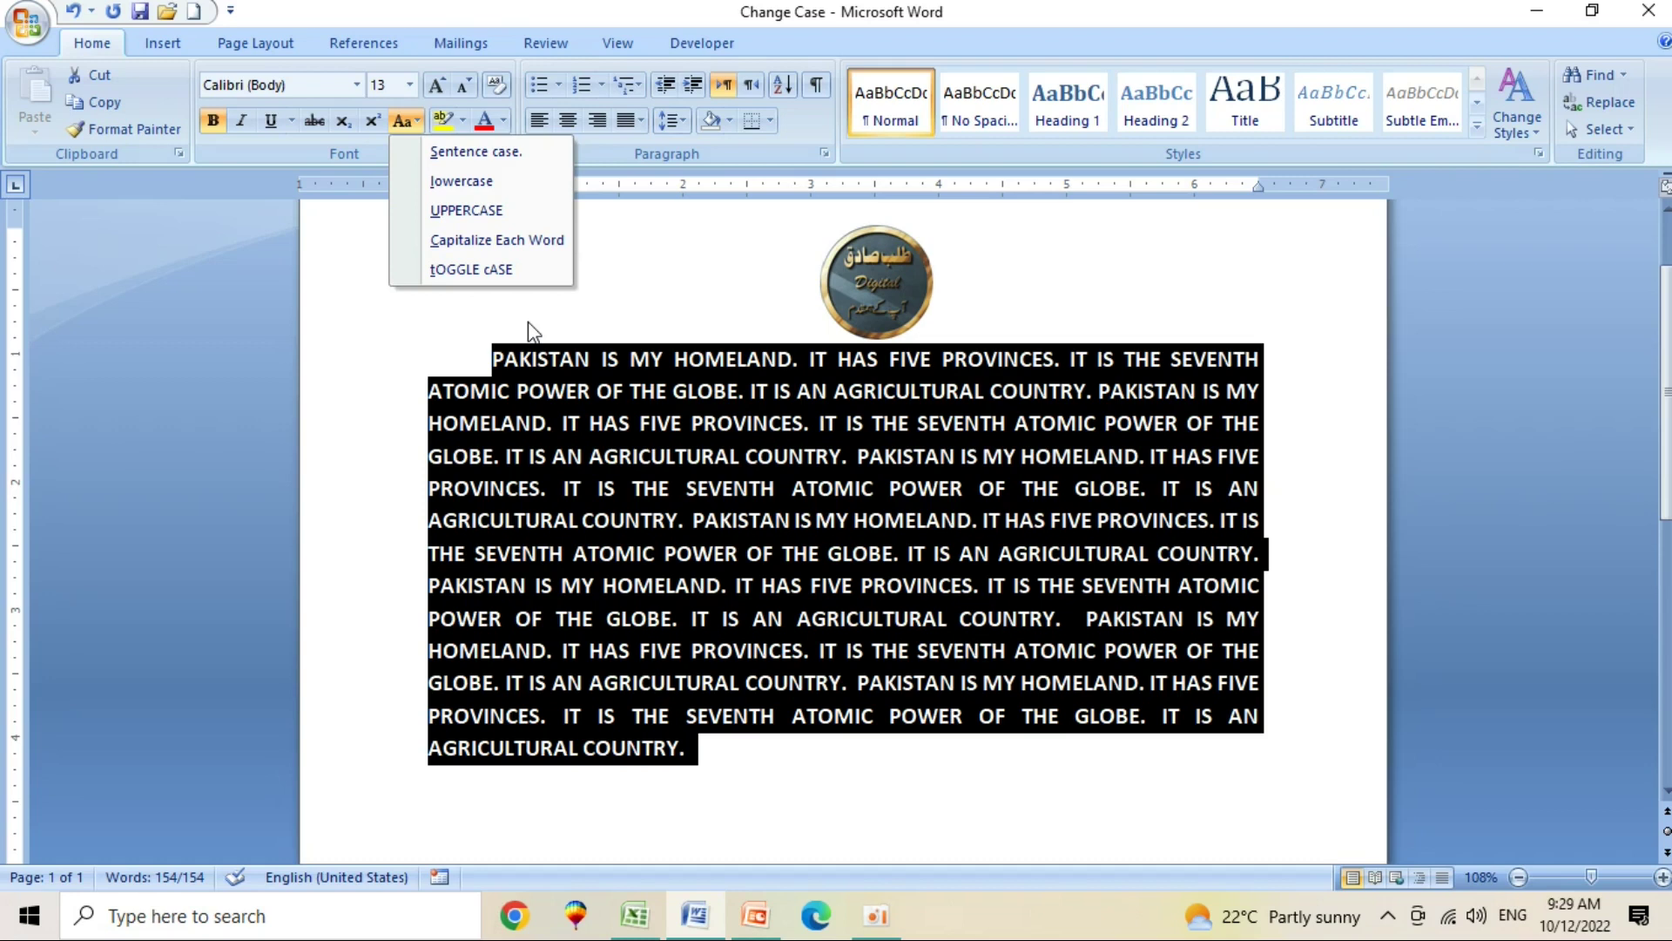
left_click(496, 241)
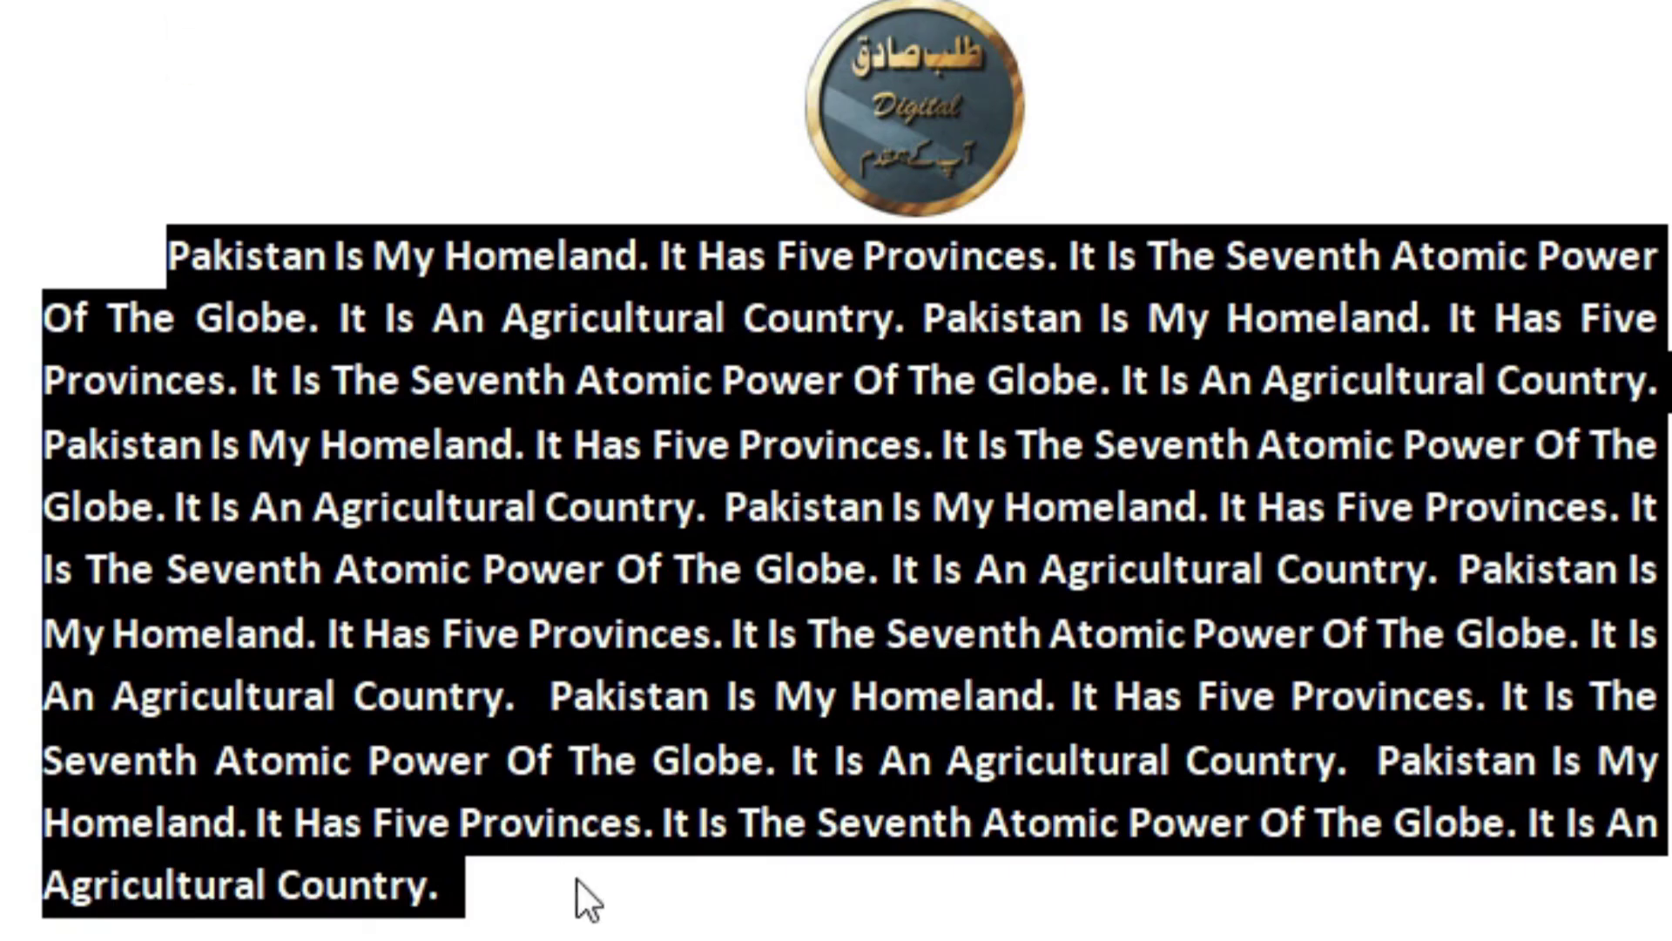
left_click(608, 900)
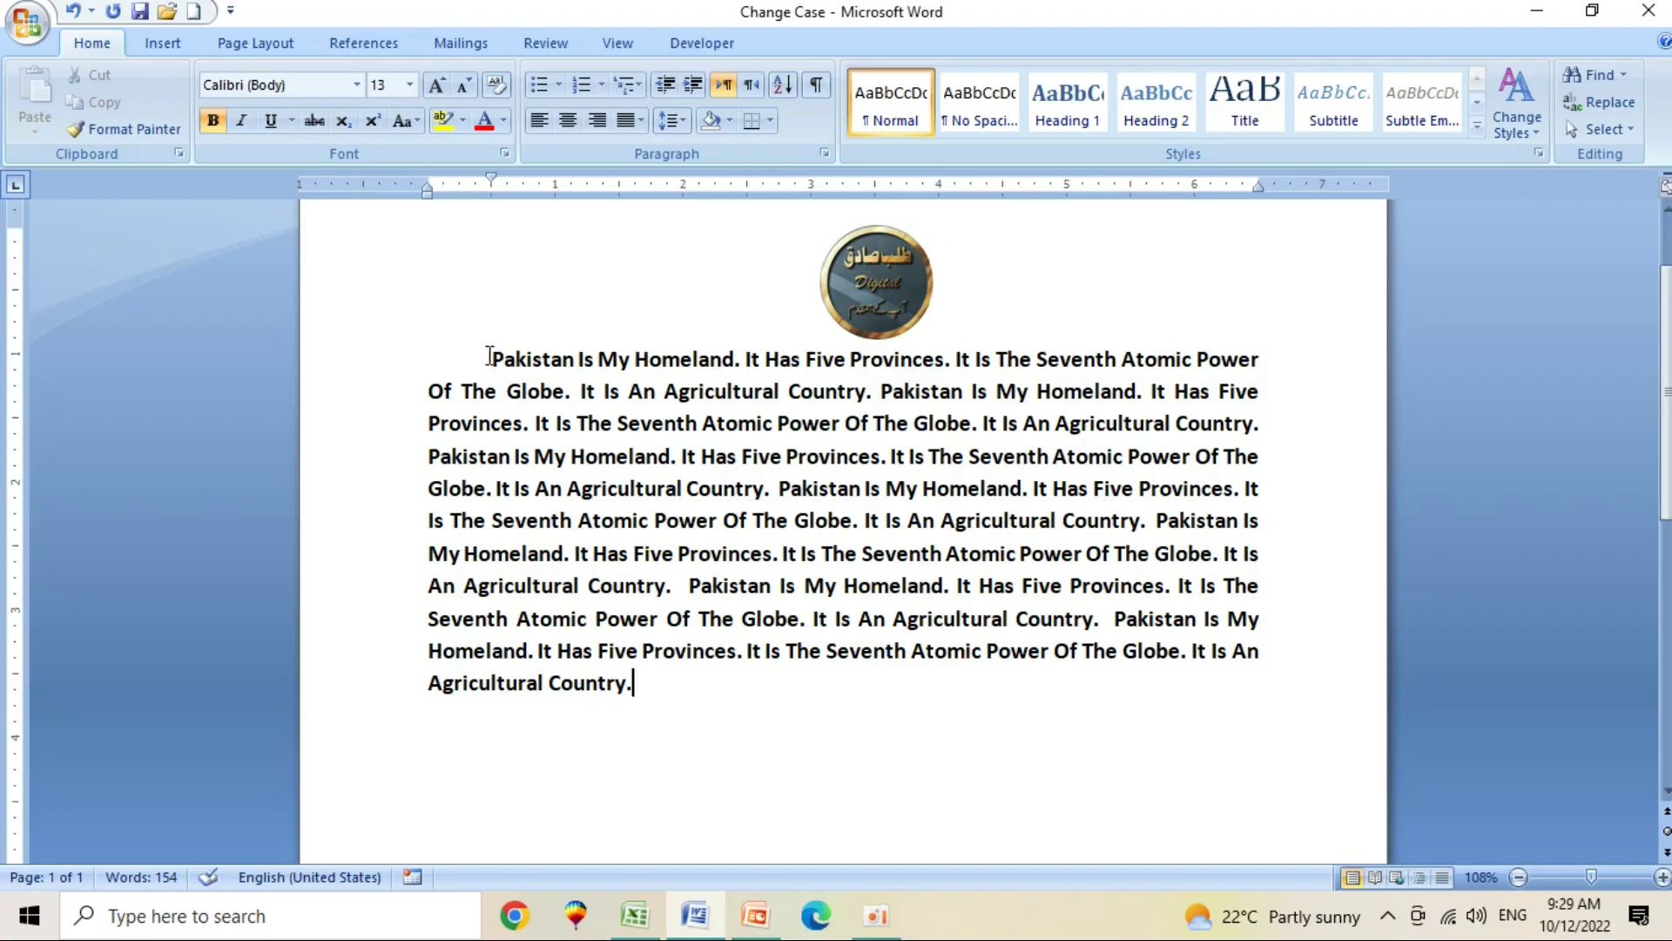
Select the whole paragraph again, apply tOGGLE cASE to it, and clear the selection.
left_click_drag(168, 253, 201, 282)
left_click_drag(509, 372, 702, 687)
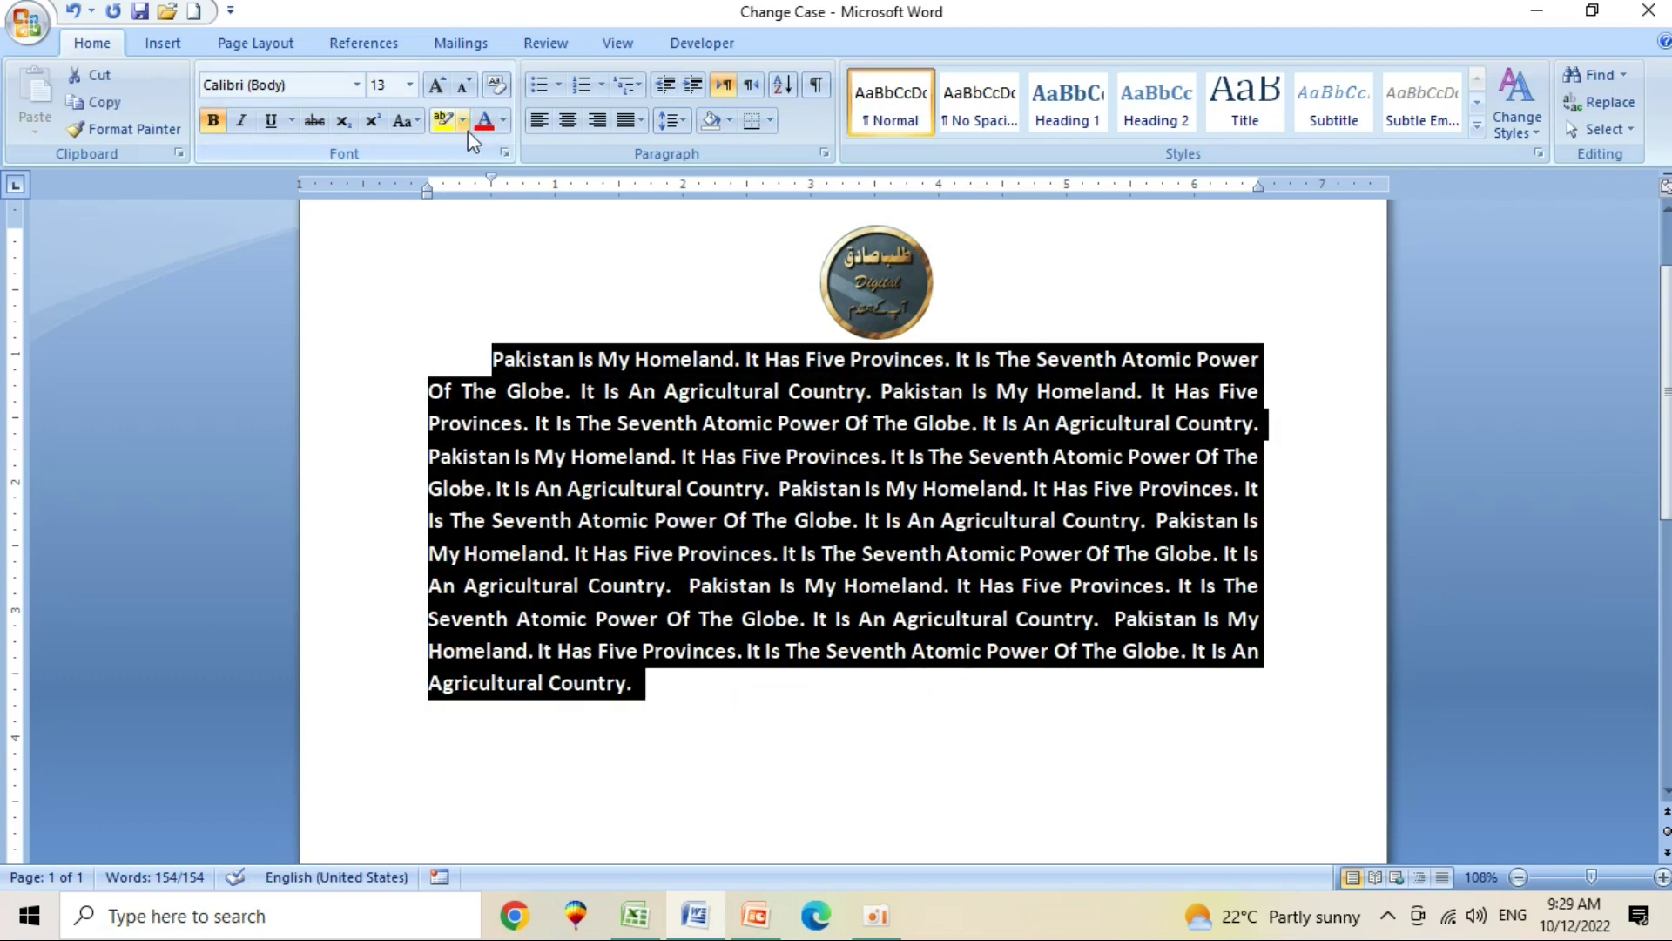
left_click(416, 124)
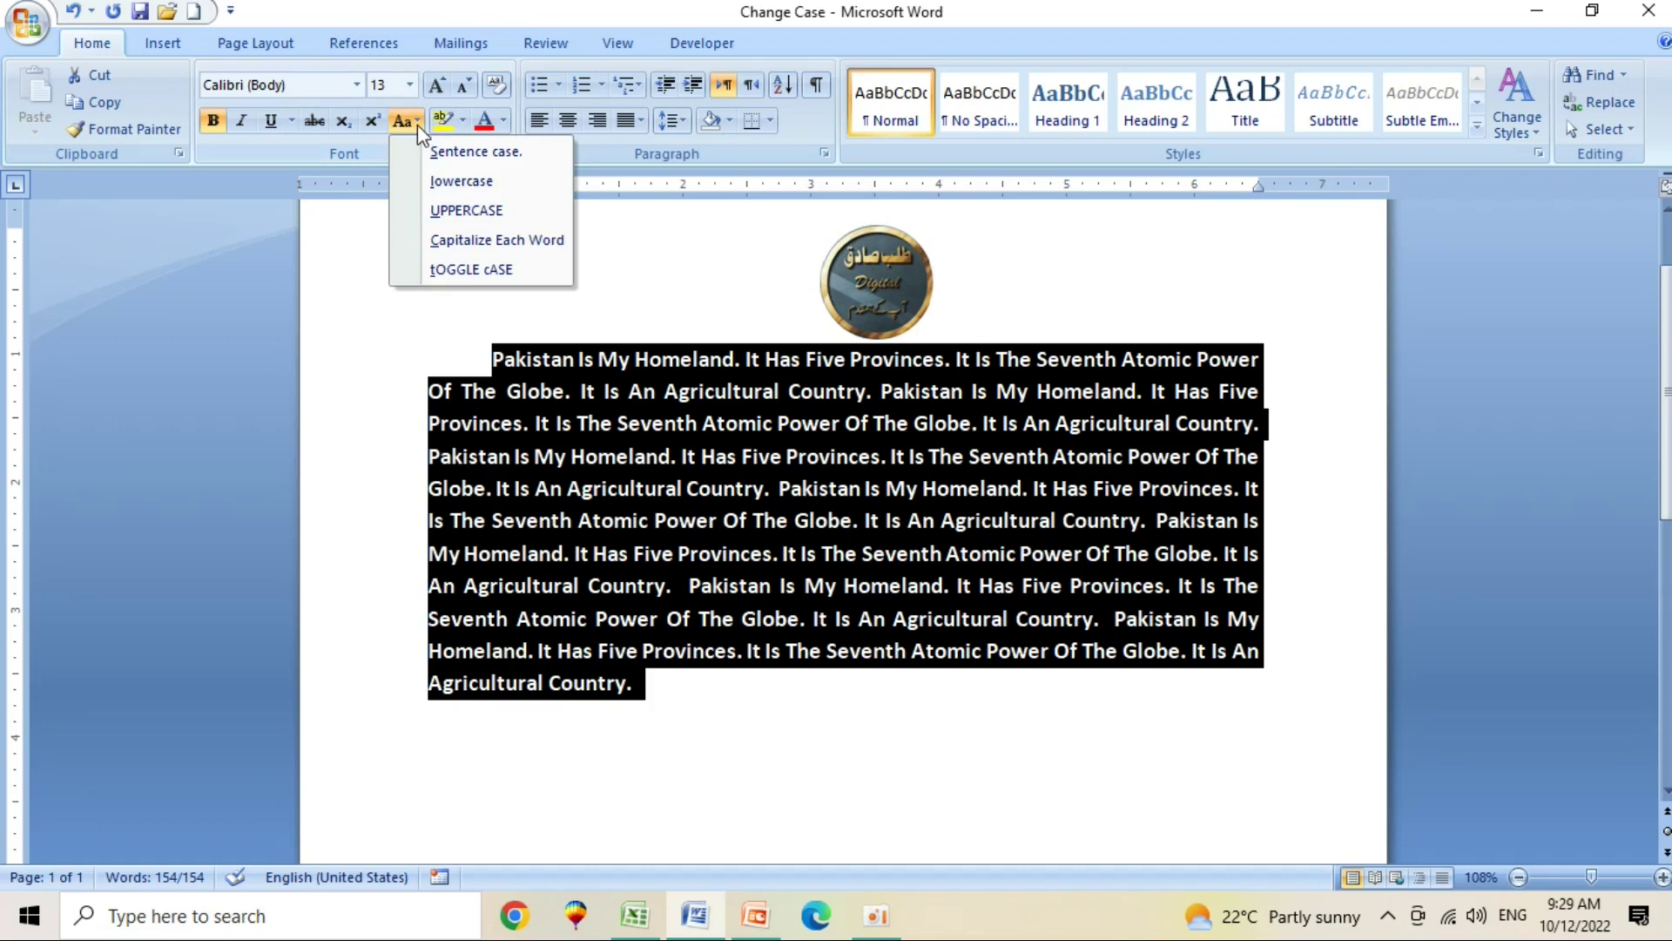
left_click(468, 271)
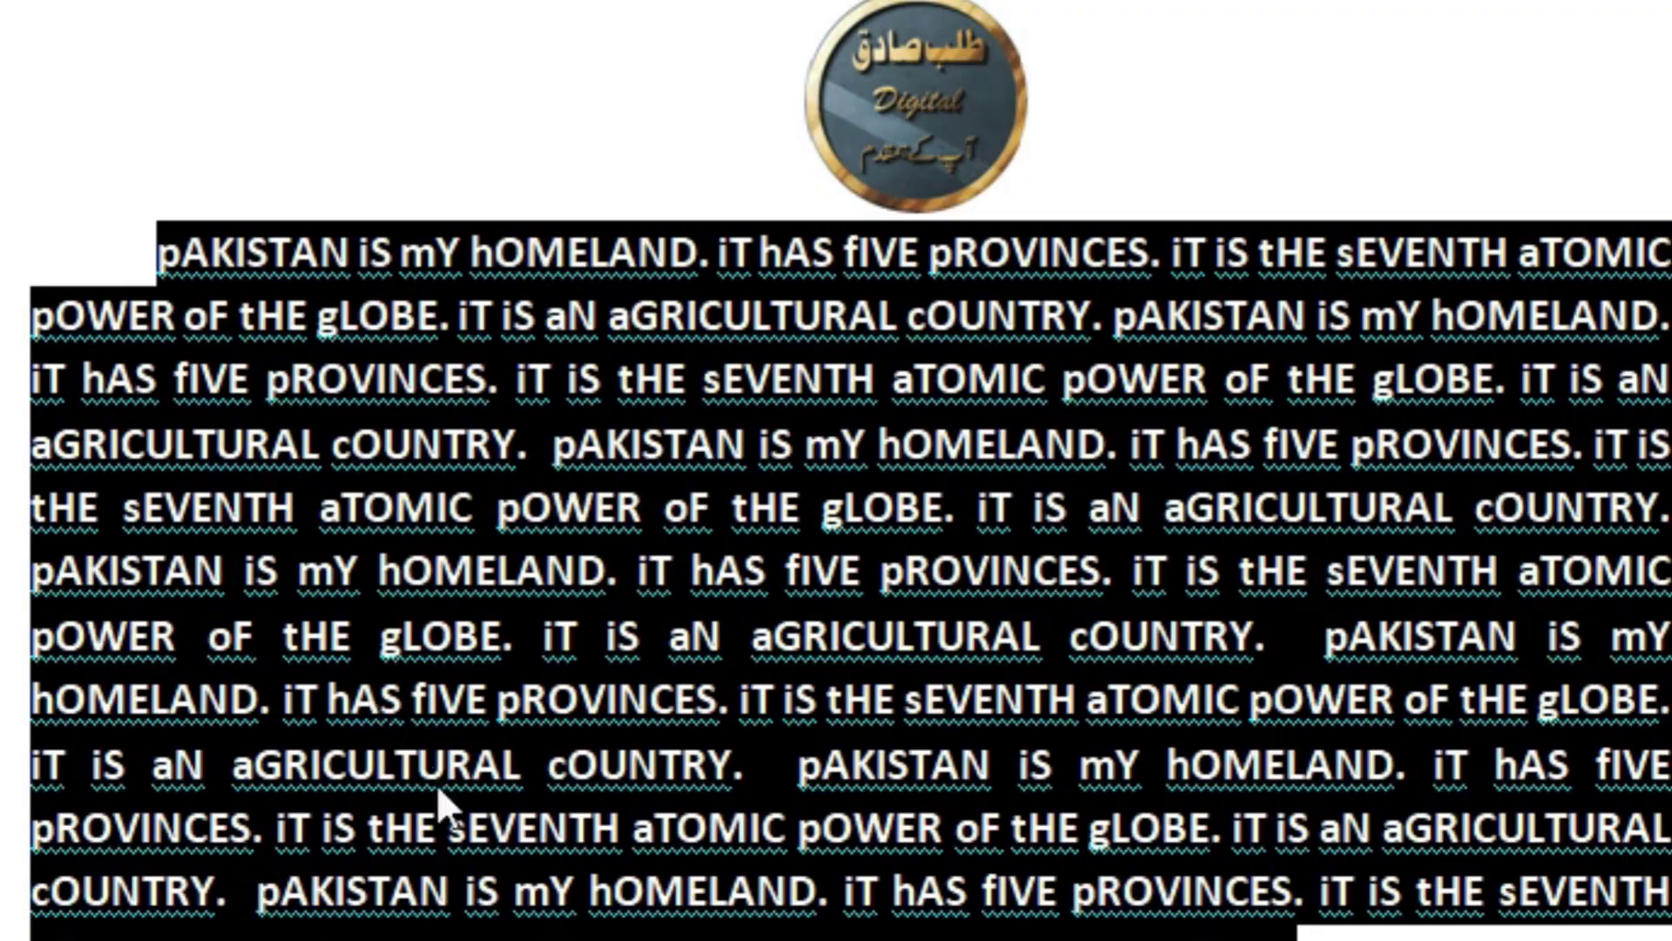
left_click(877, 939)
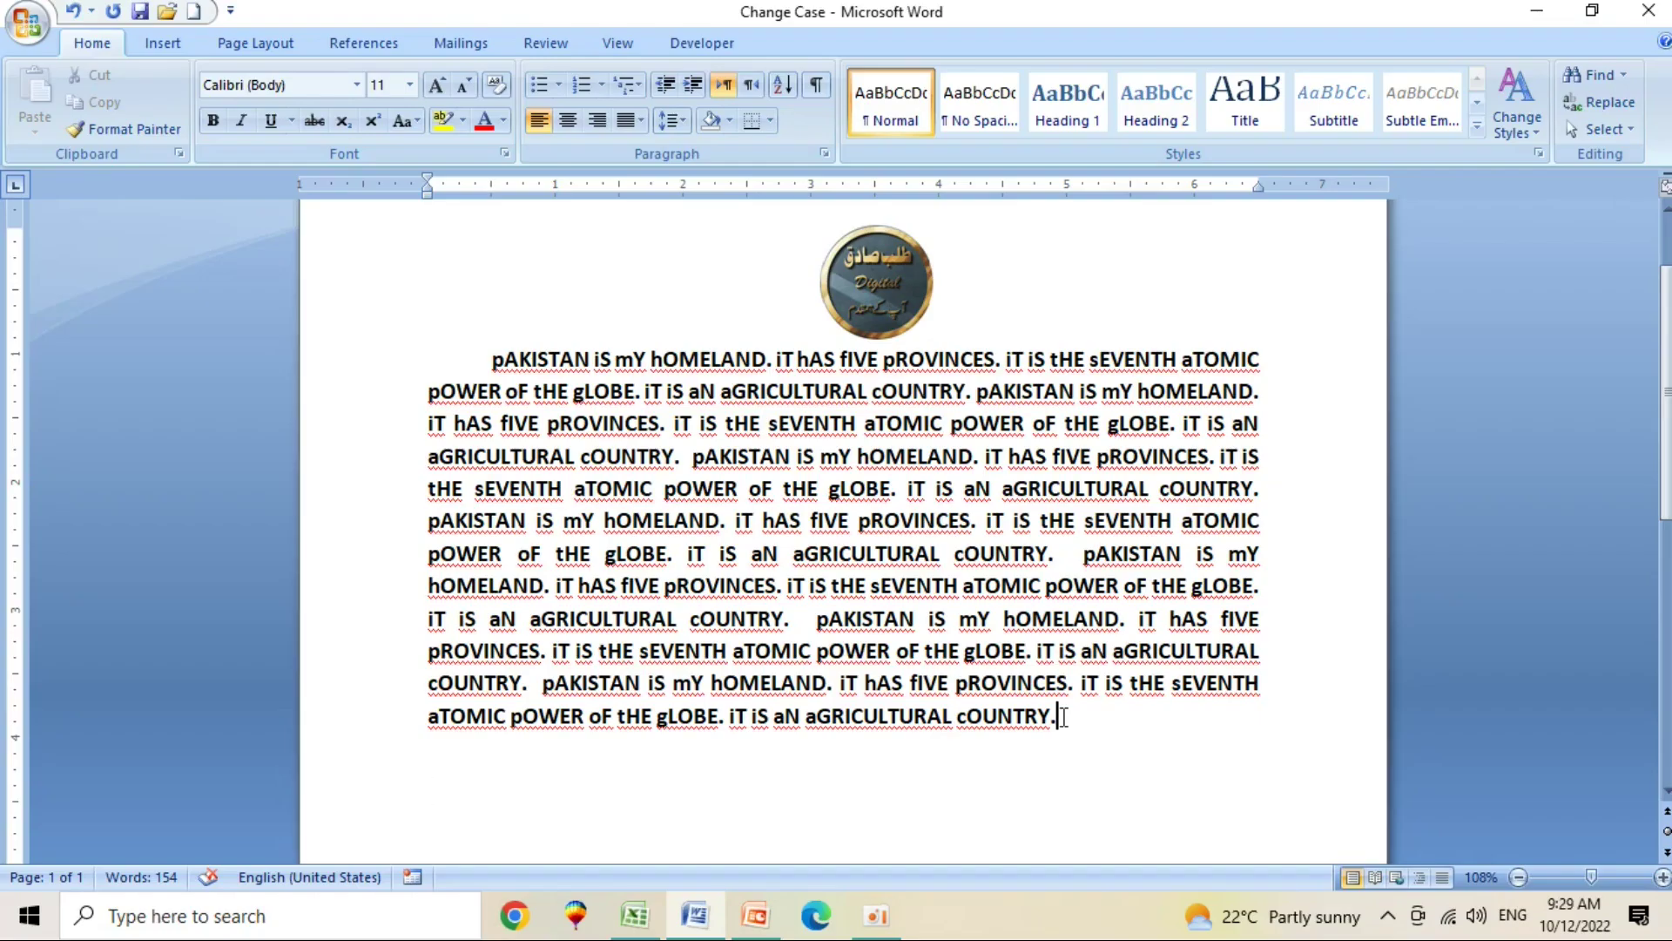
left_click_drag(1062, 716, 461, 364)
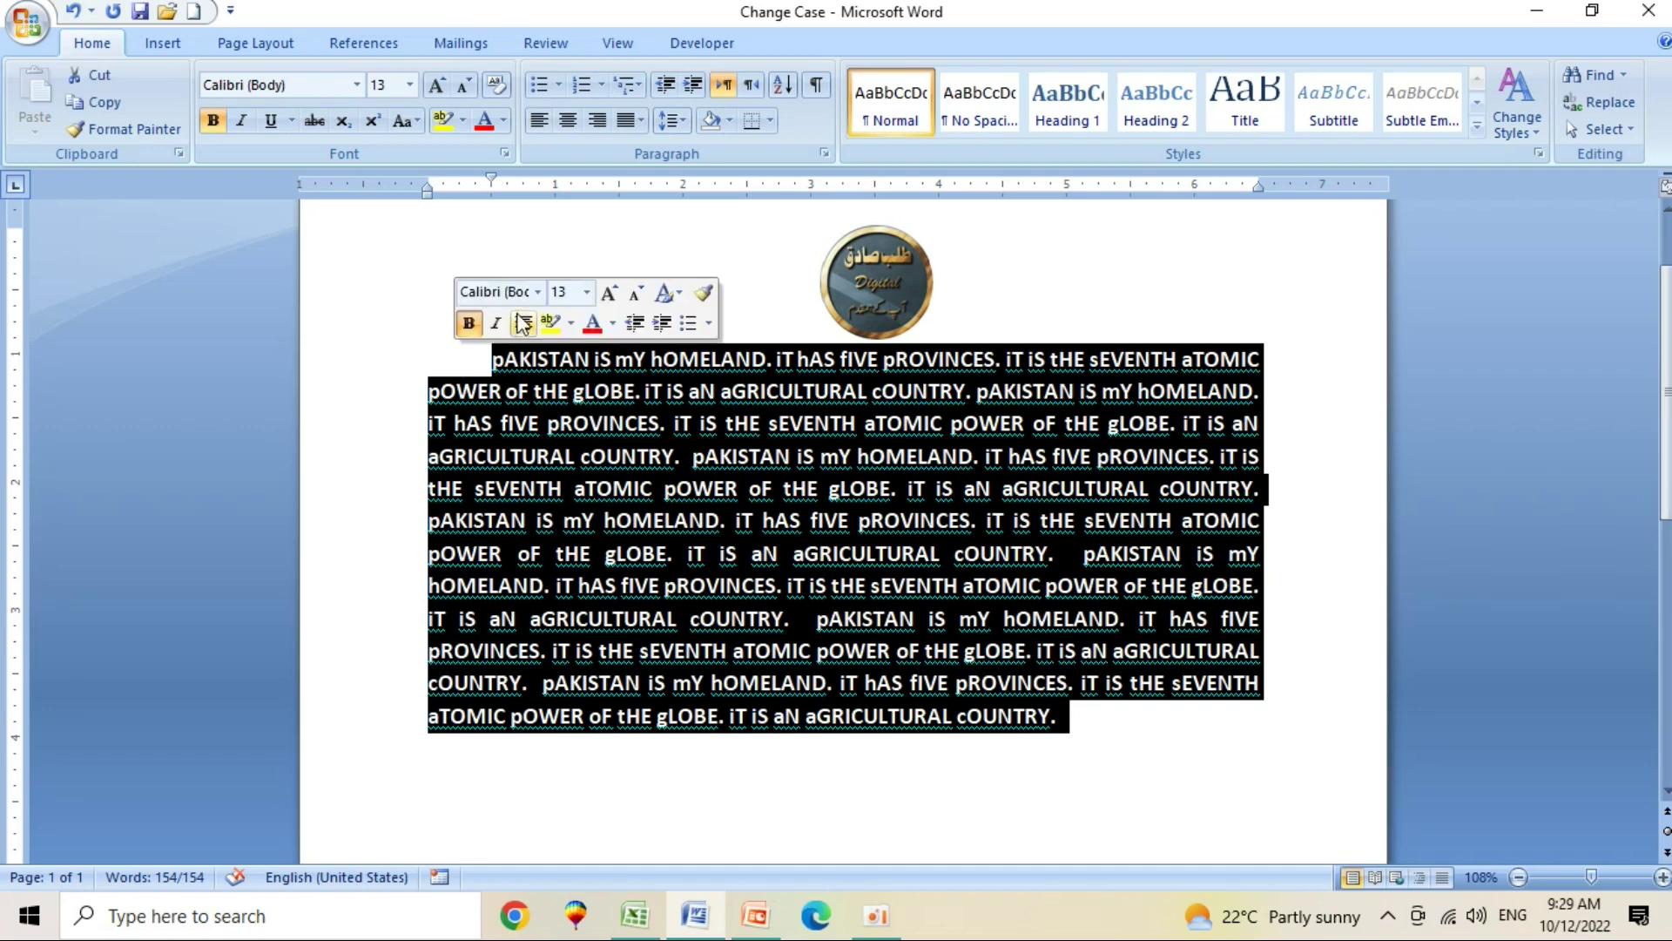
left_click(416, 120)
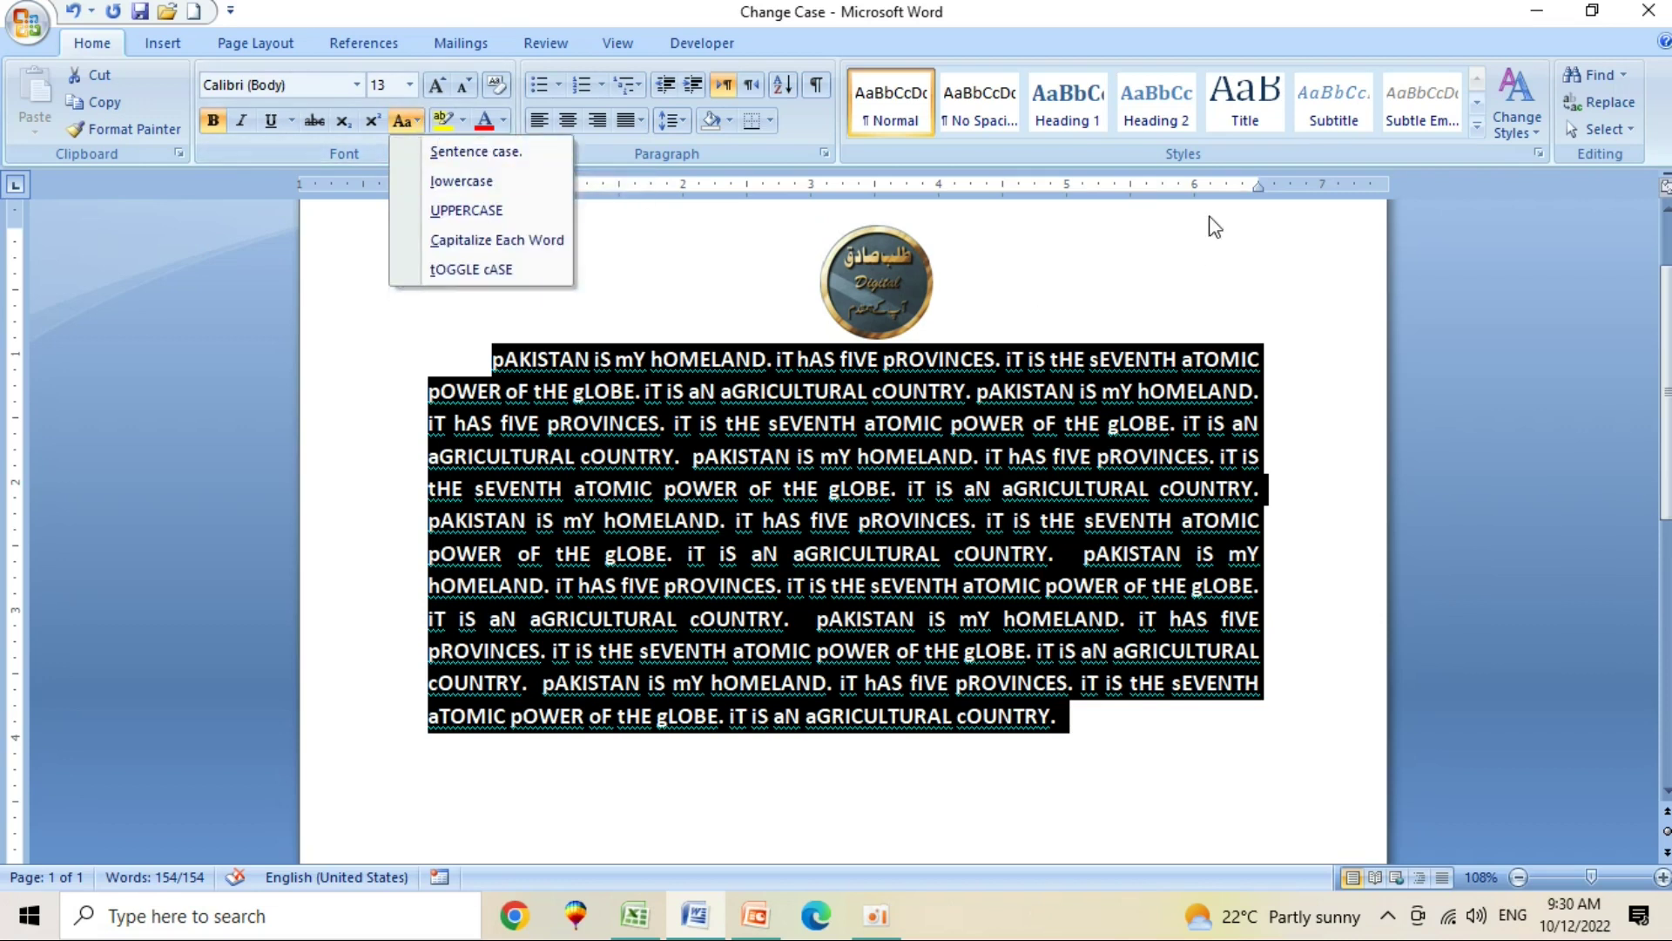
Switch to the Change Case in Excel workbook and enter =UPPER(B4) in cell C4 under UPPER CASE.
left_click(1537, 16)
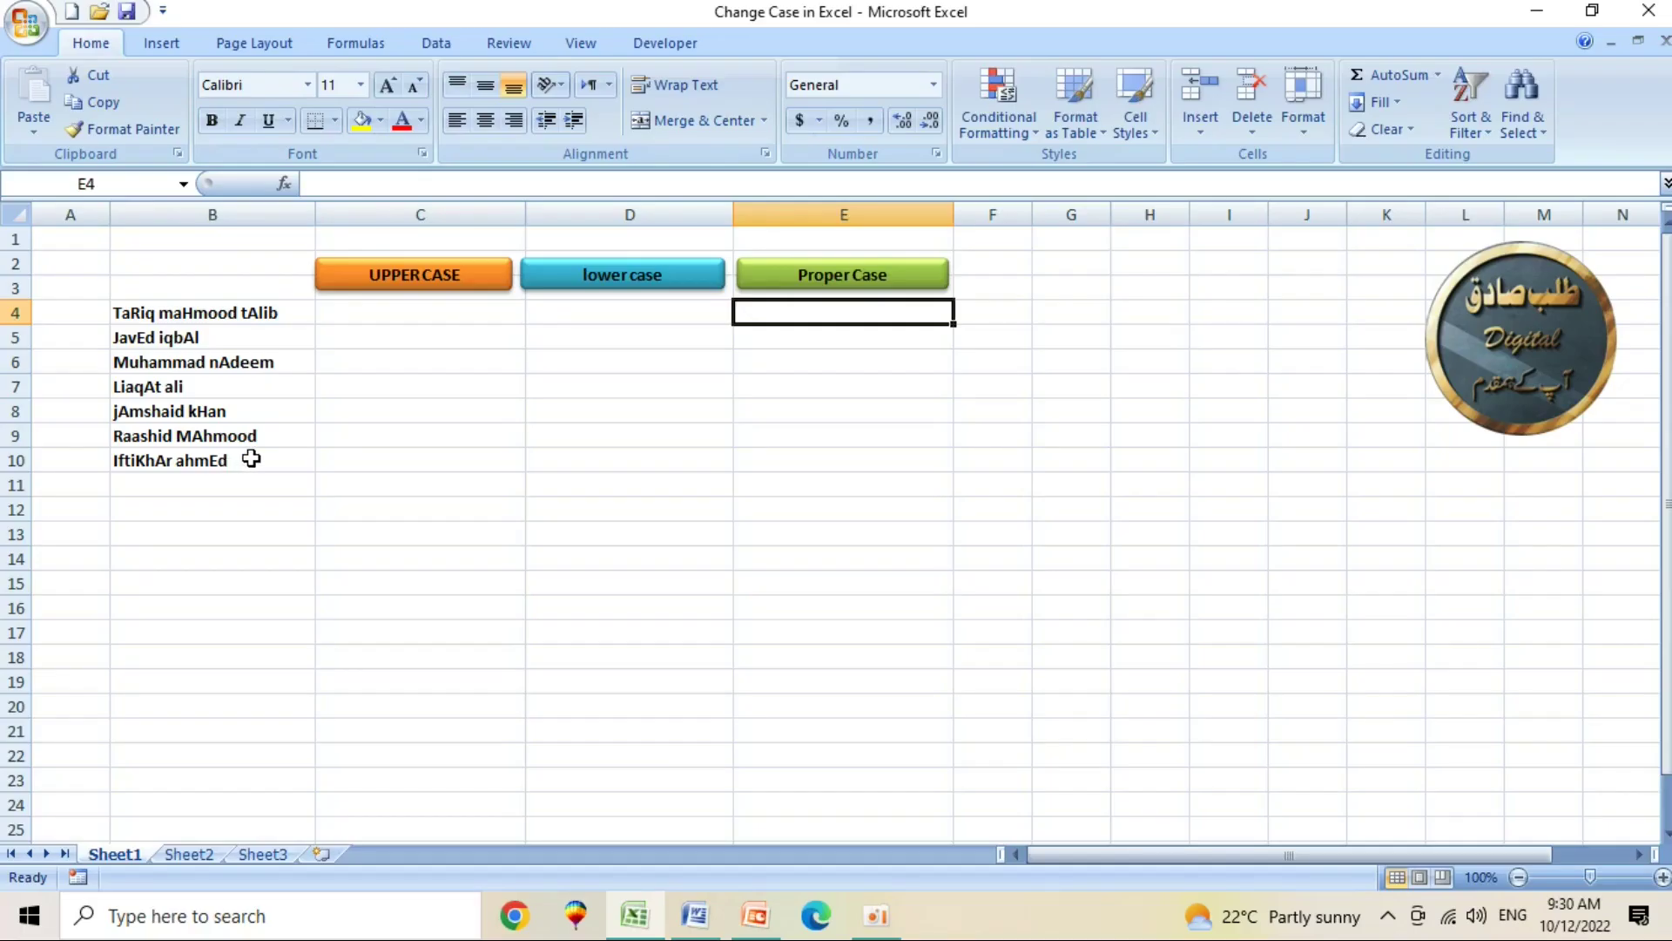
left_click(397, 311)
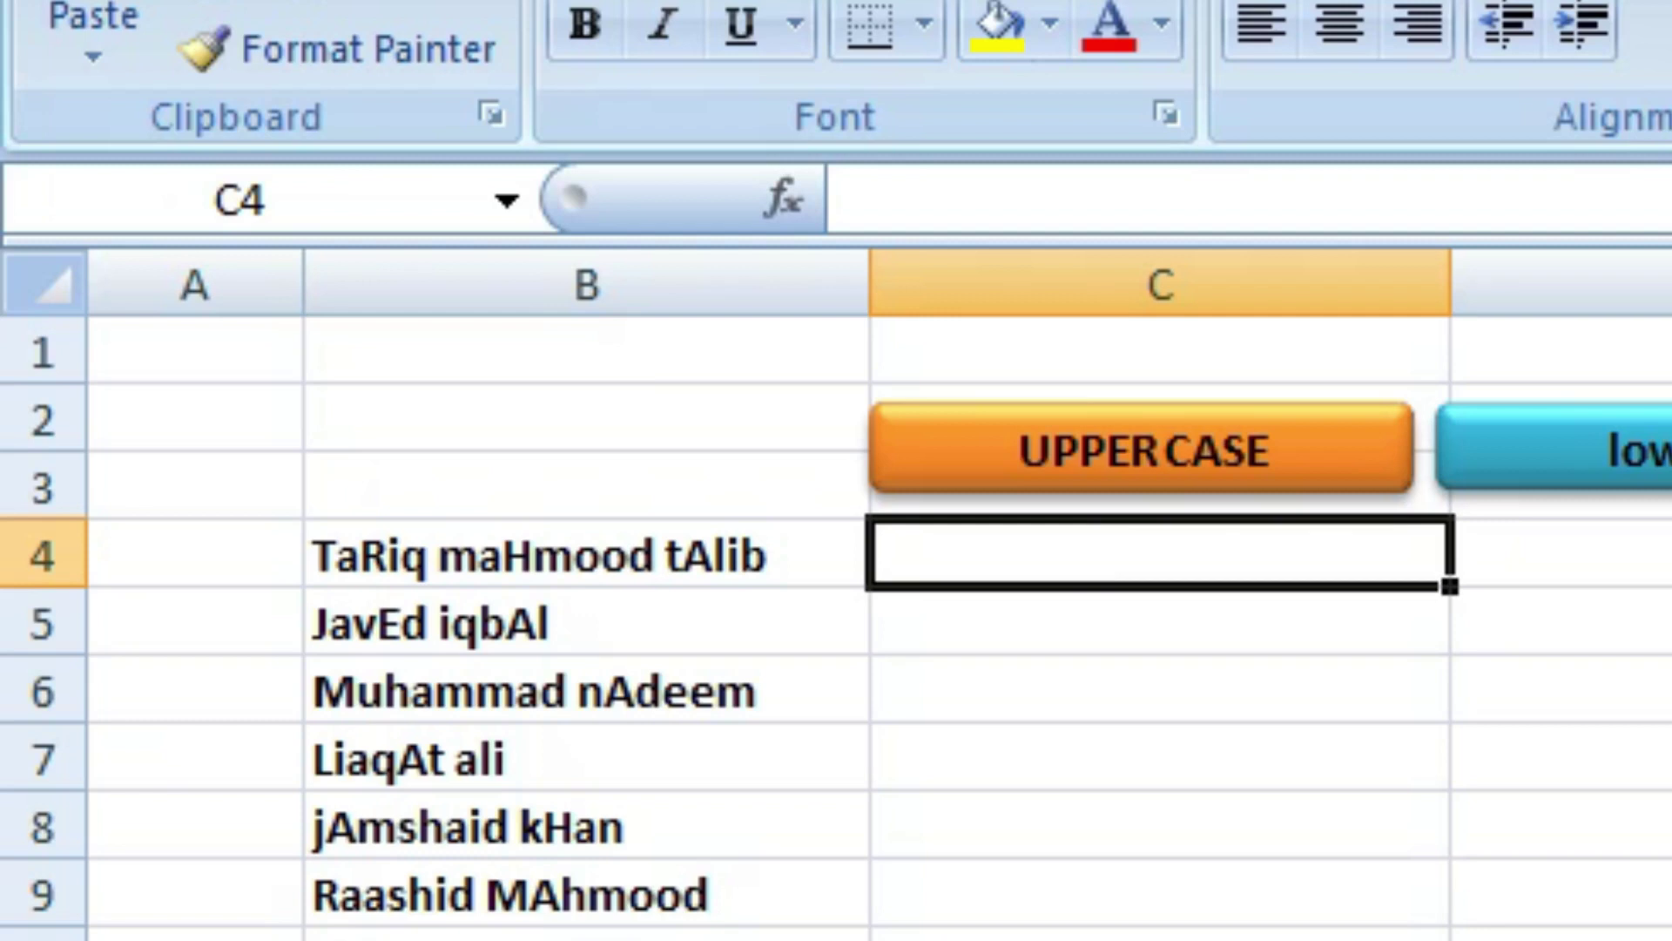
type("=")
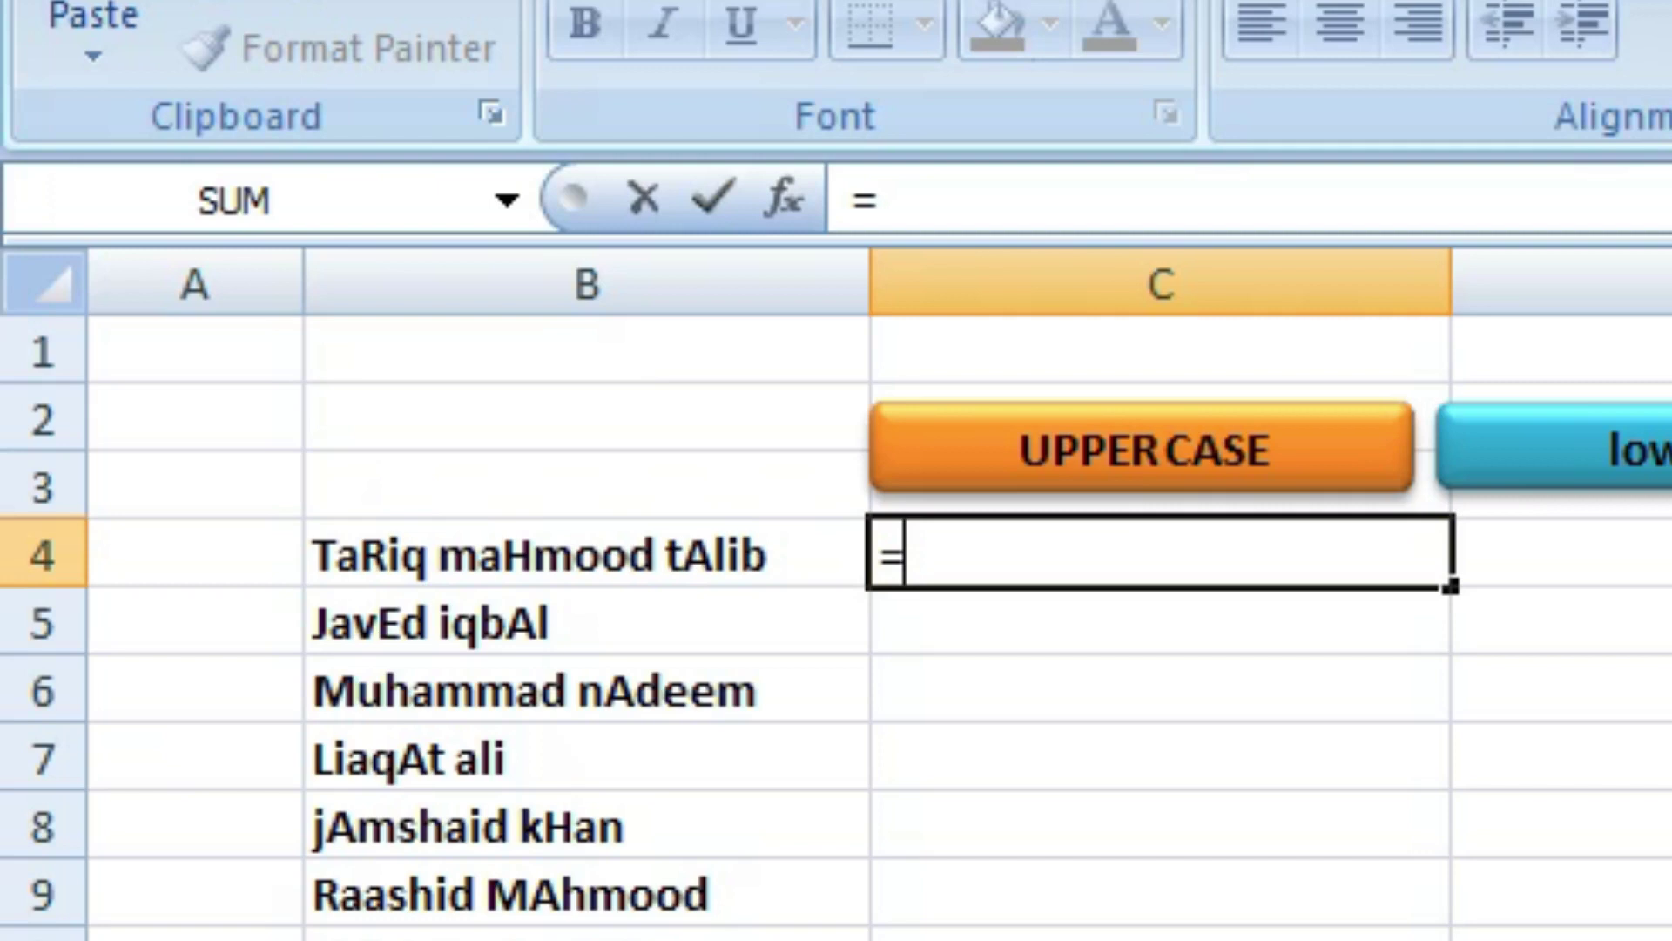
type("uppp")
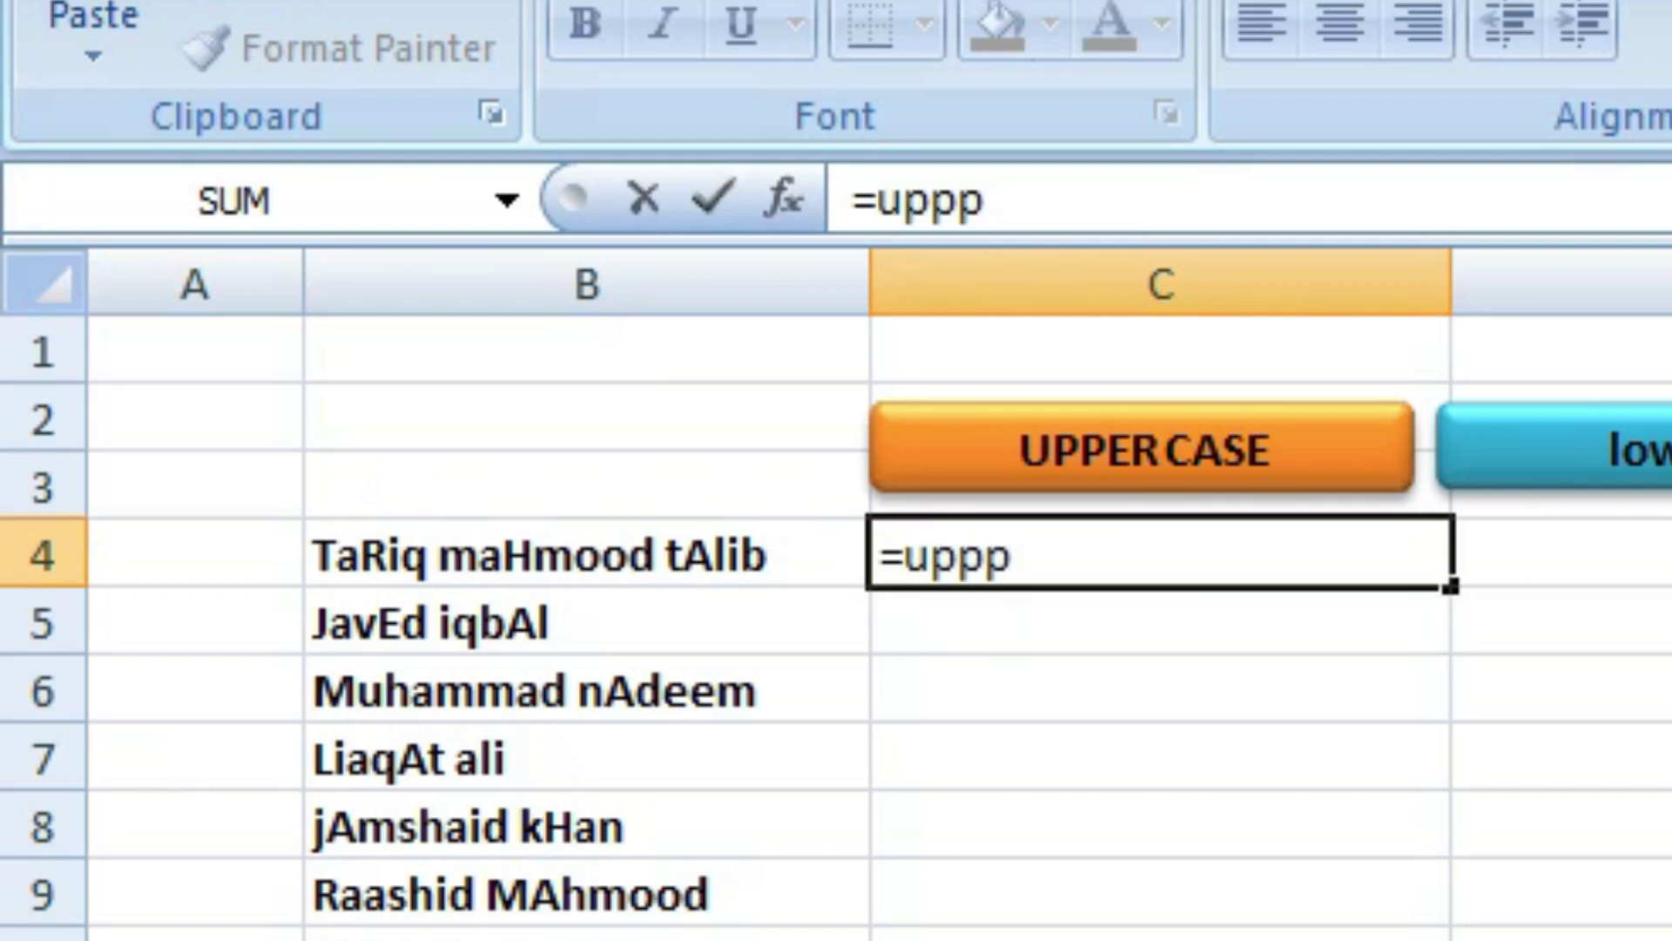
key("BackSpace")
type("er")
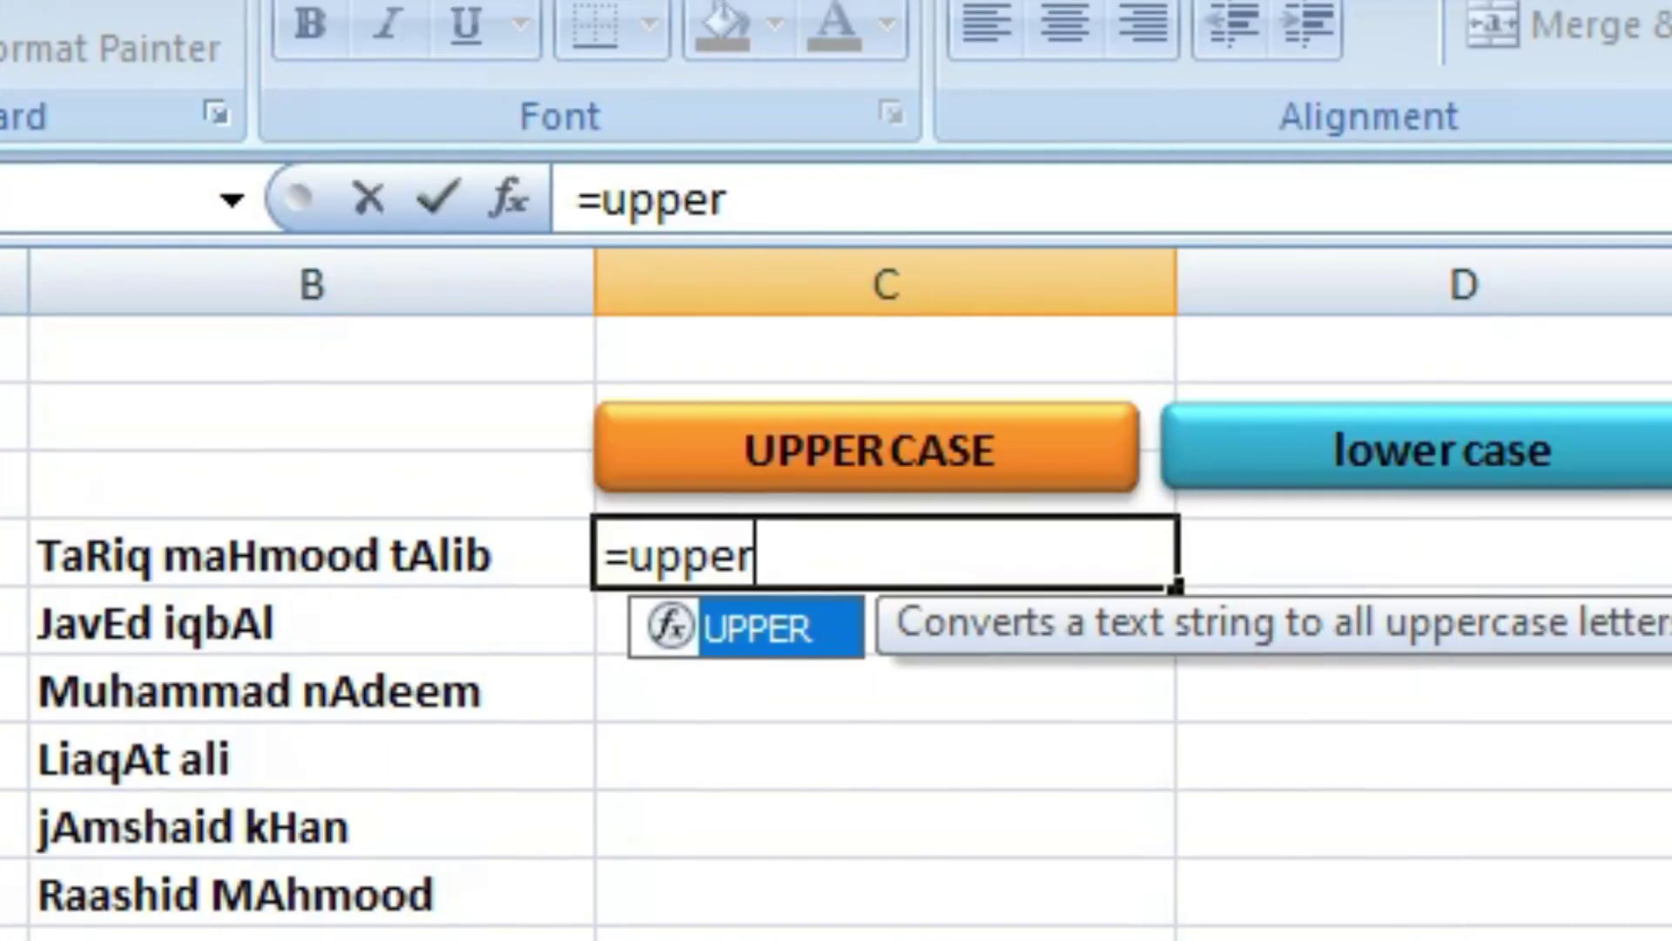
type("(")
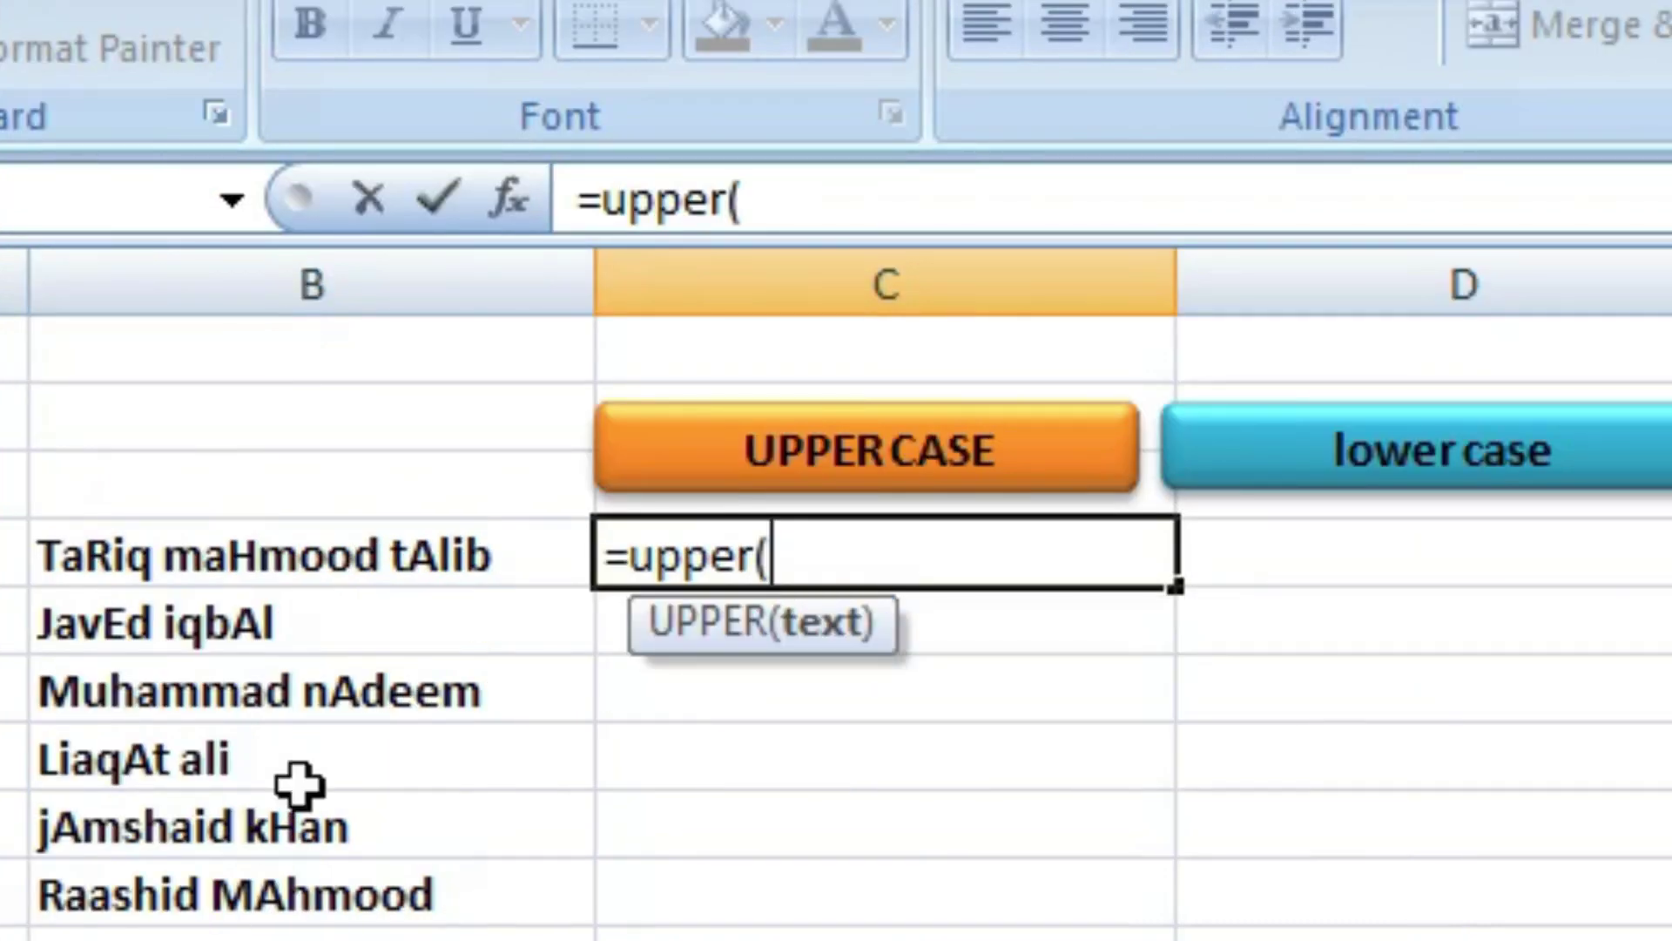
left_click(270, 533)
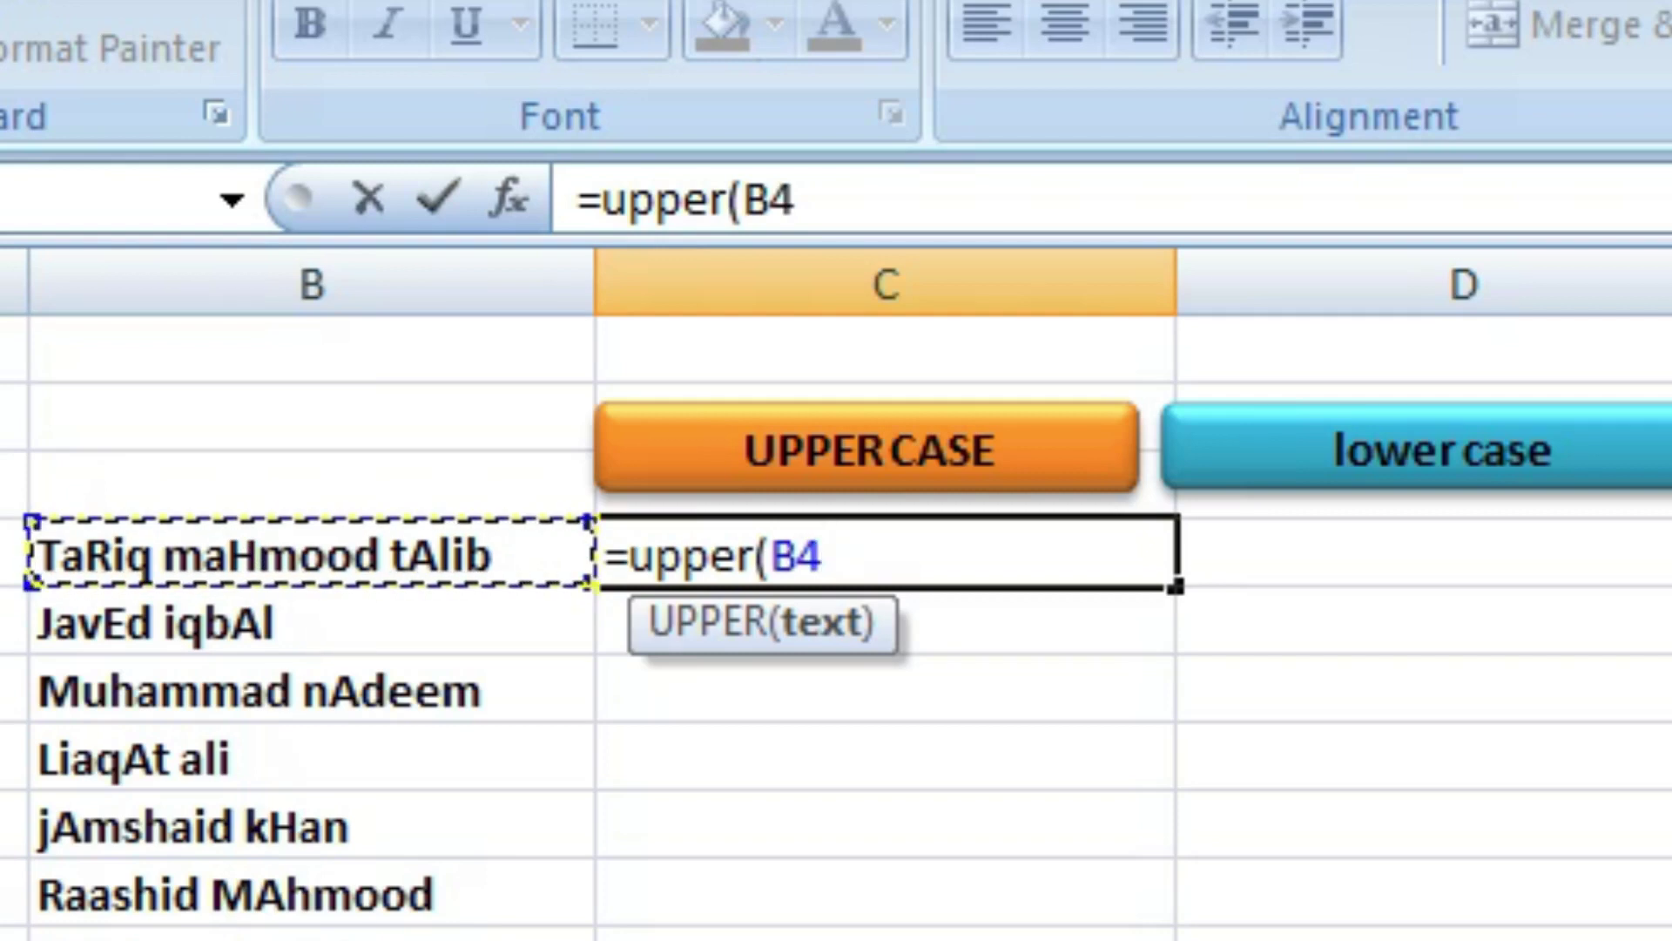
type(")")
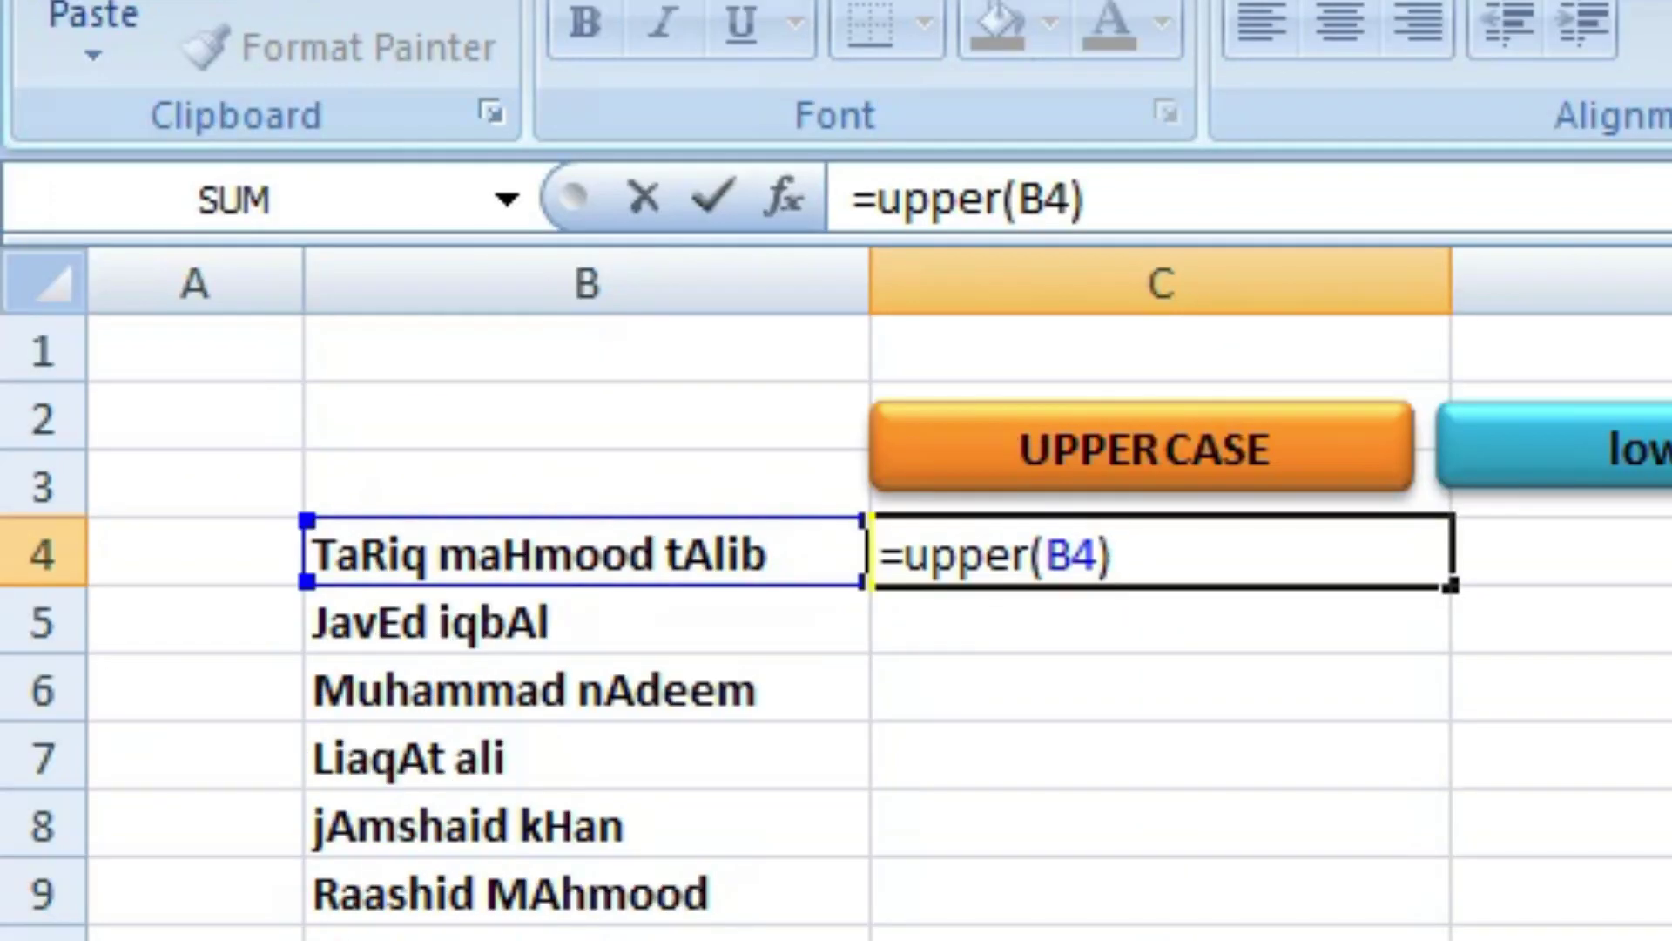
key("Return")
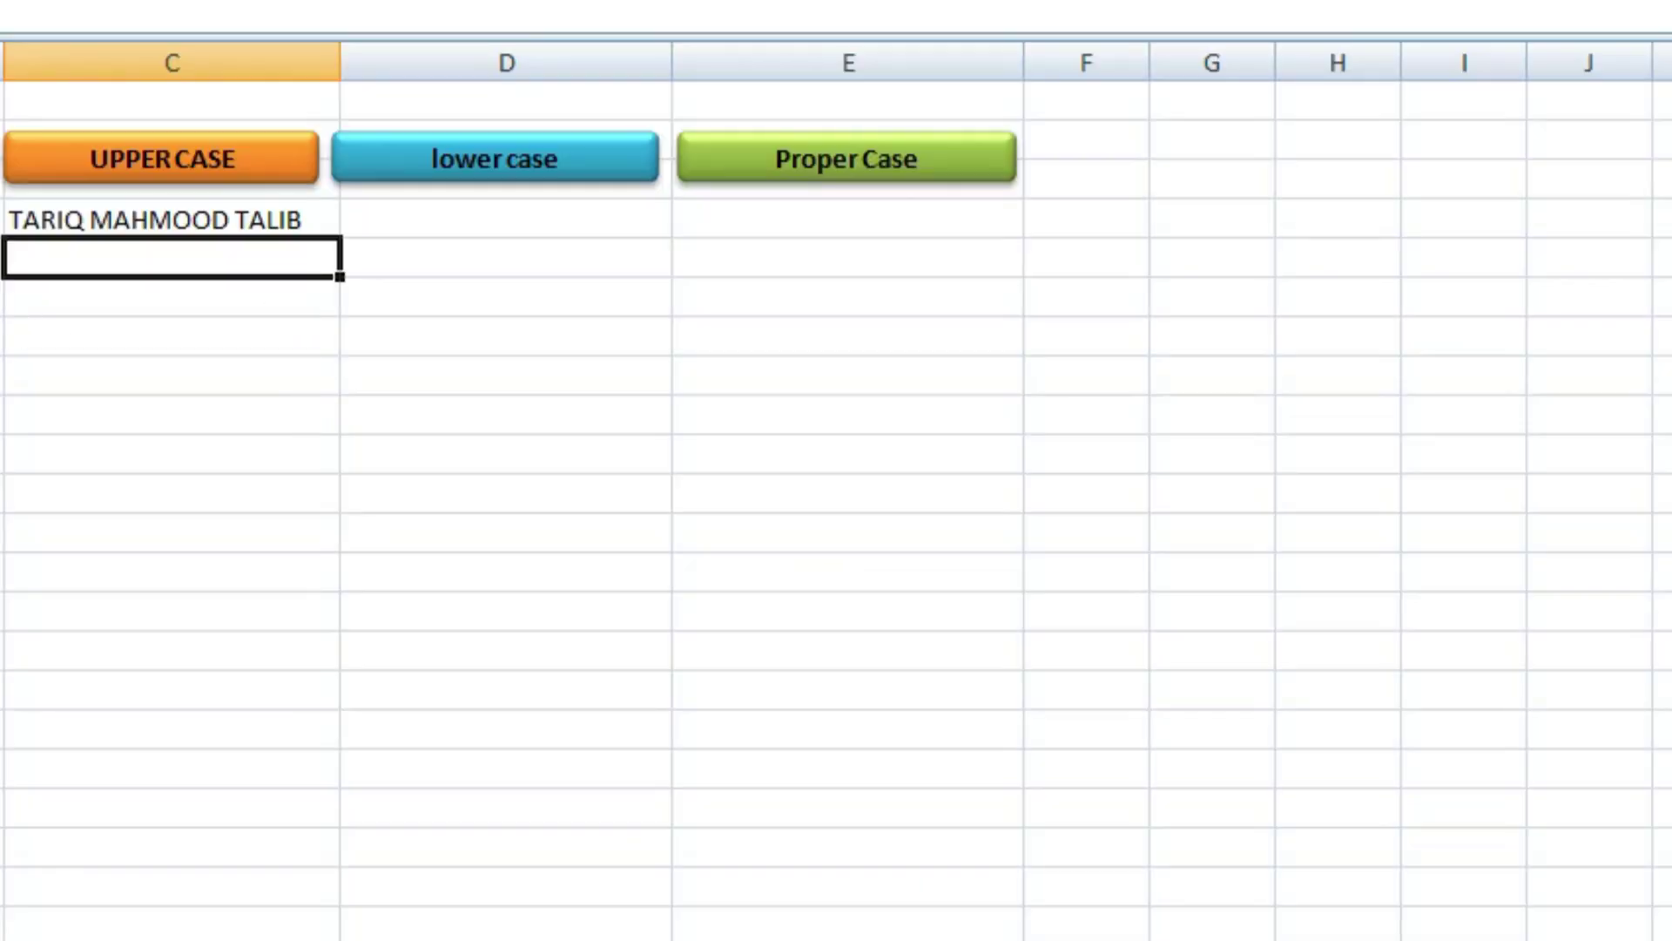
Fill the UPPER formula from C4 down to C10 for the remaining names.
left_click(257, 216)
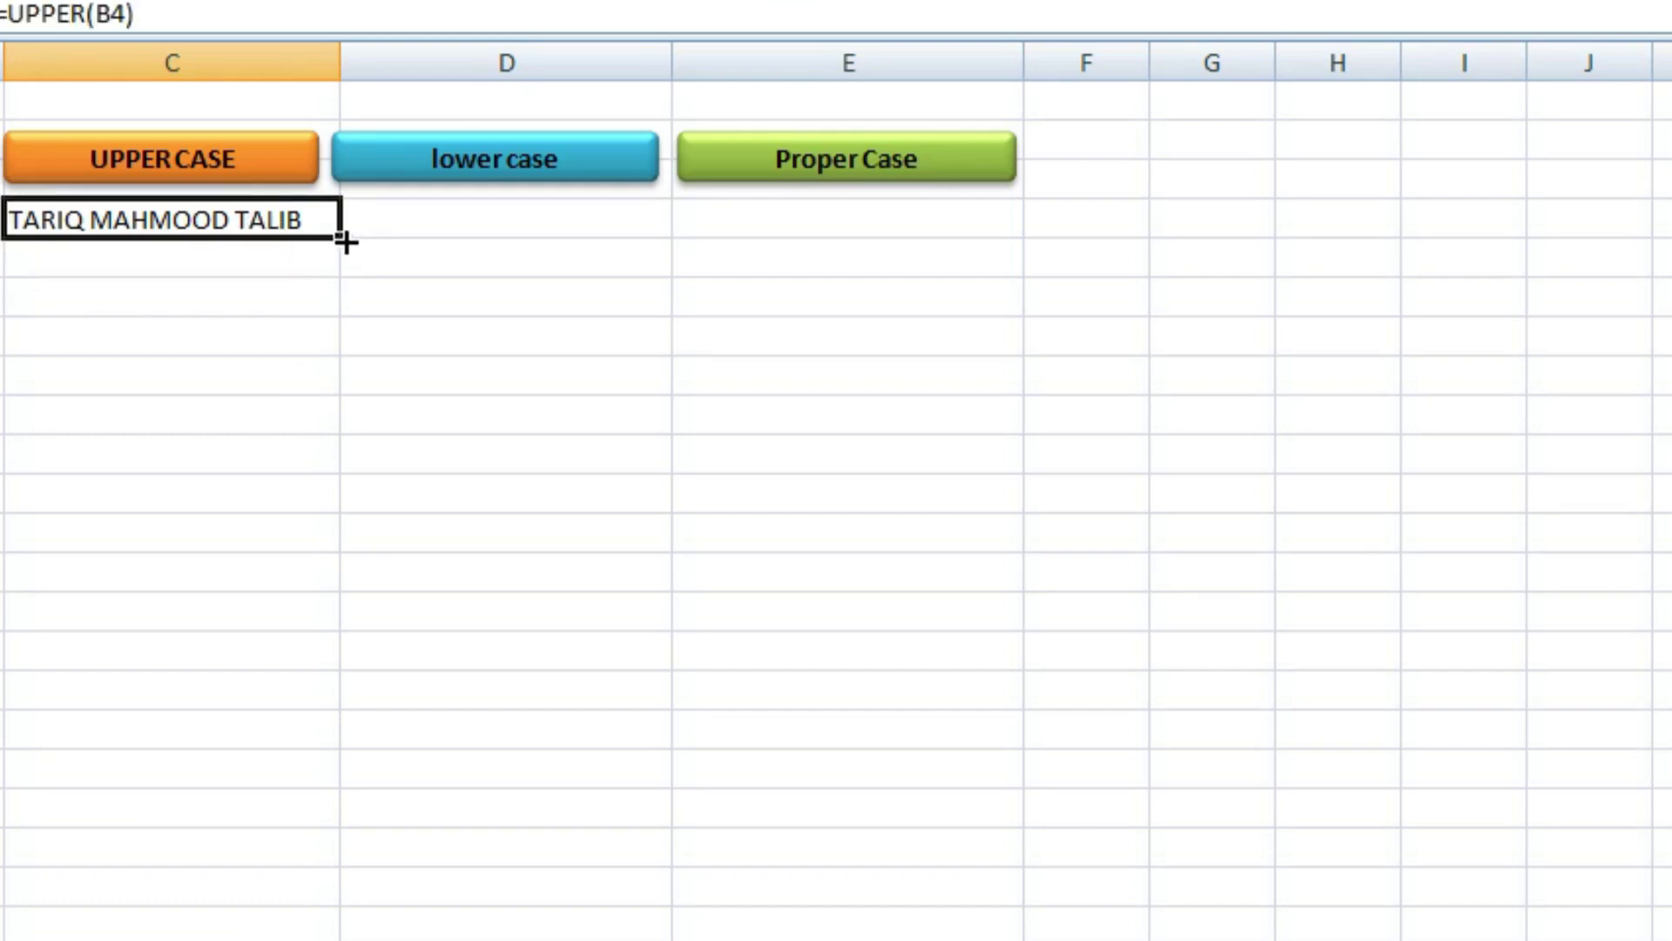
left_click_drag(340, 237, 350, 481)
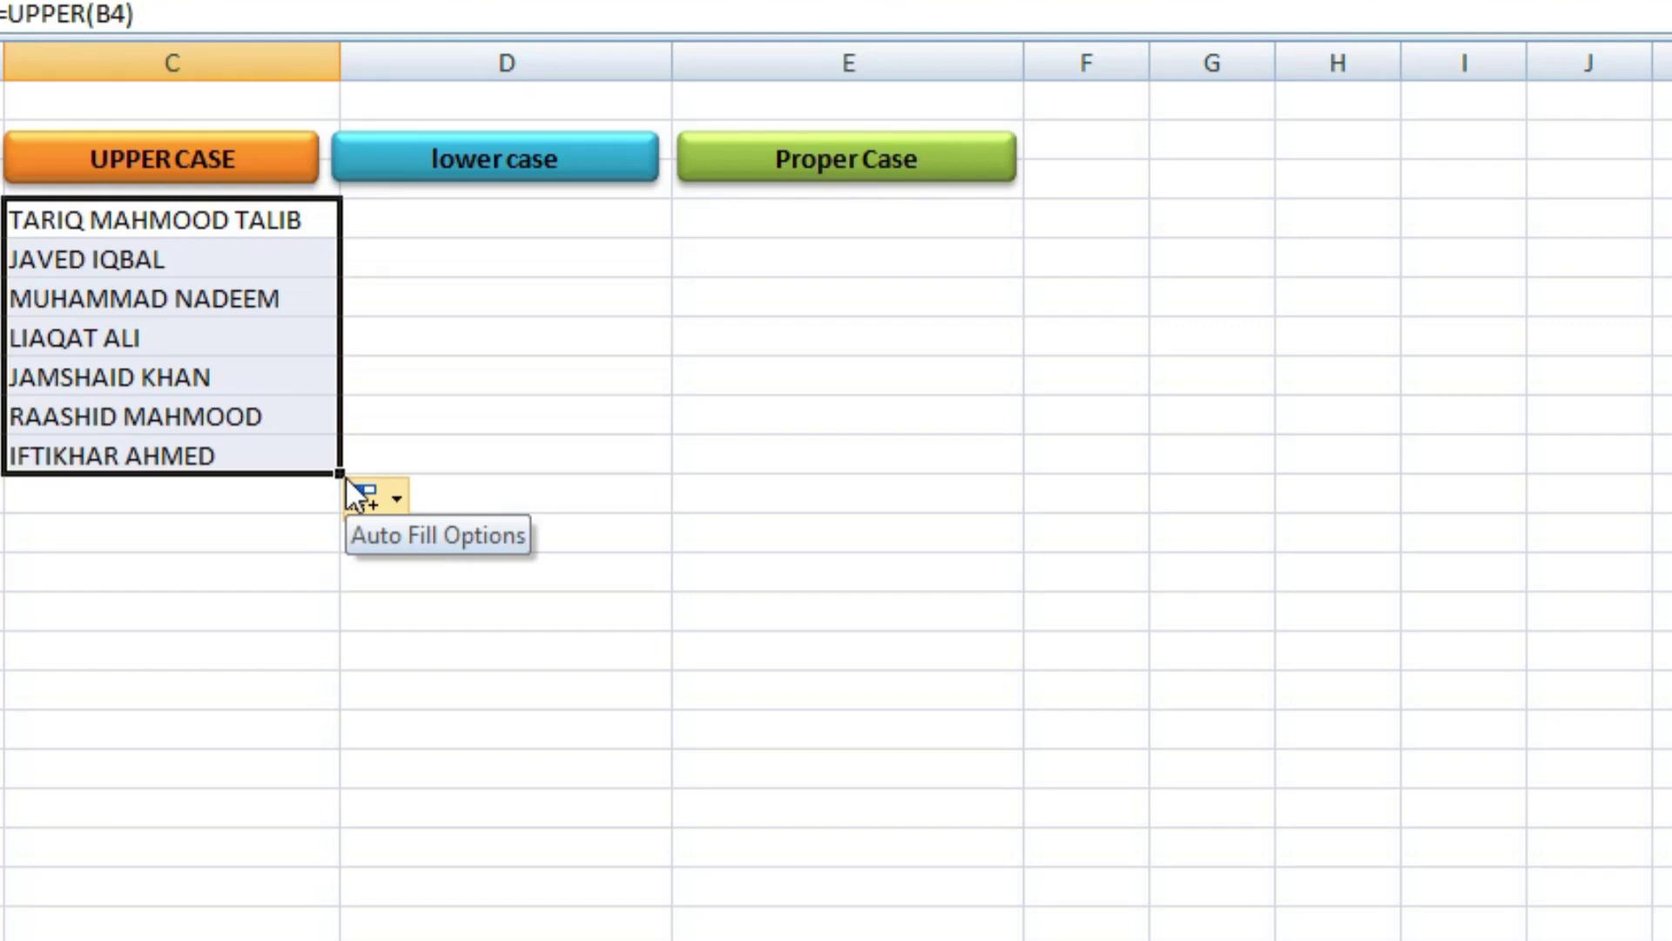
Enter the formula =LOWER(B4) in cell D4 under the lower case heading.
left_click(479, 291)
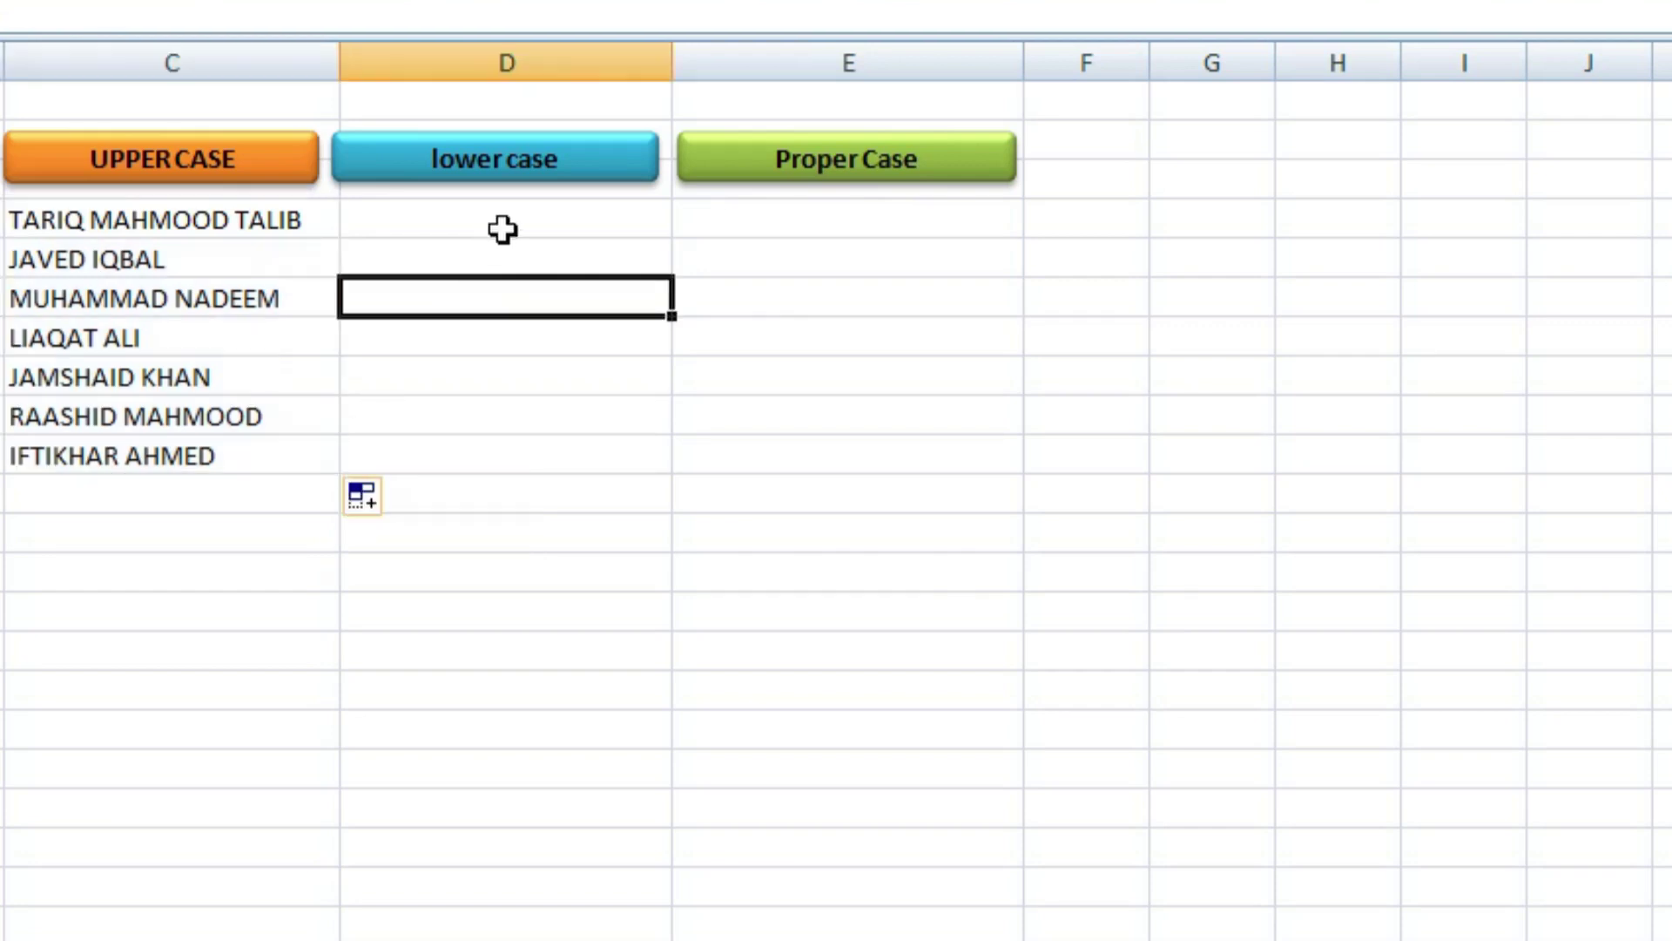
left_click(500, 218)
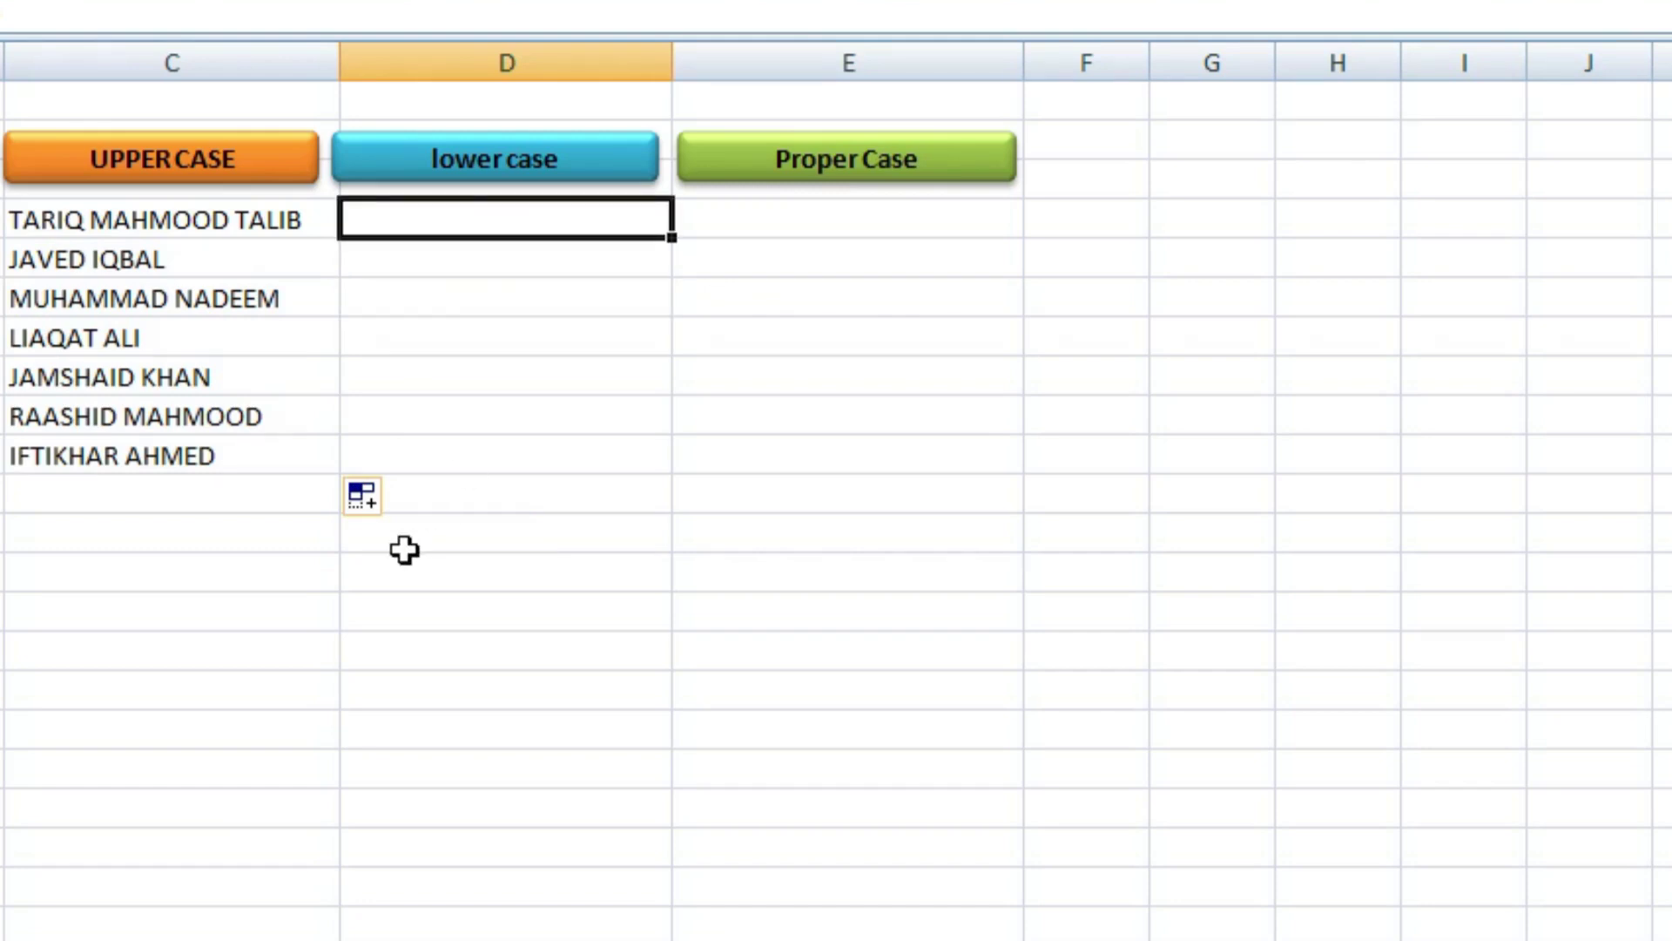
type("=")
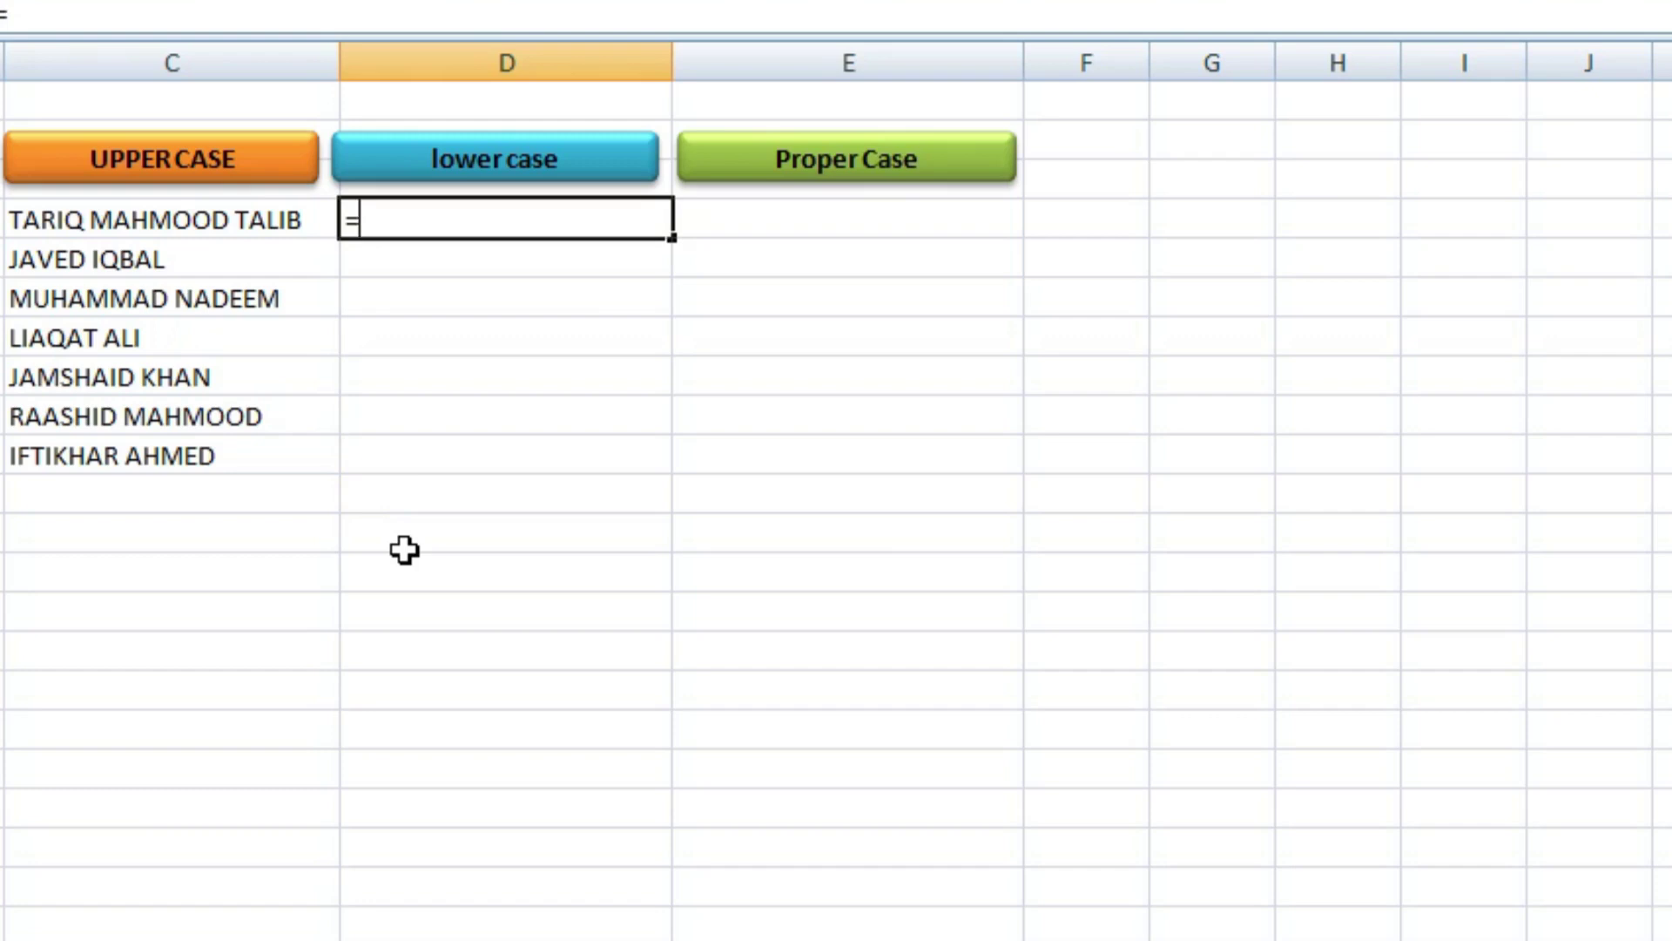
type("lower")
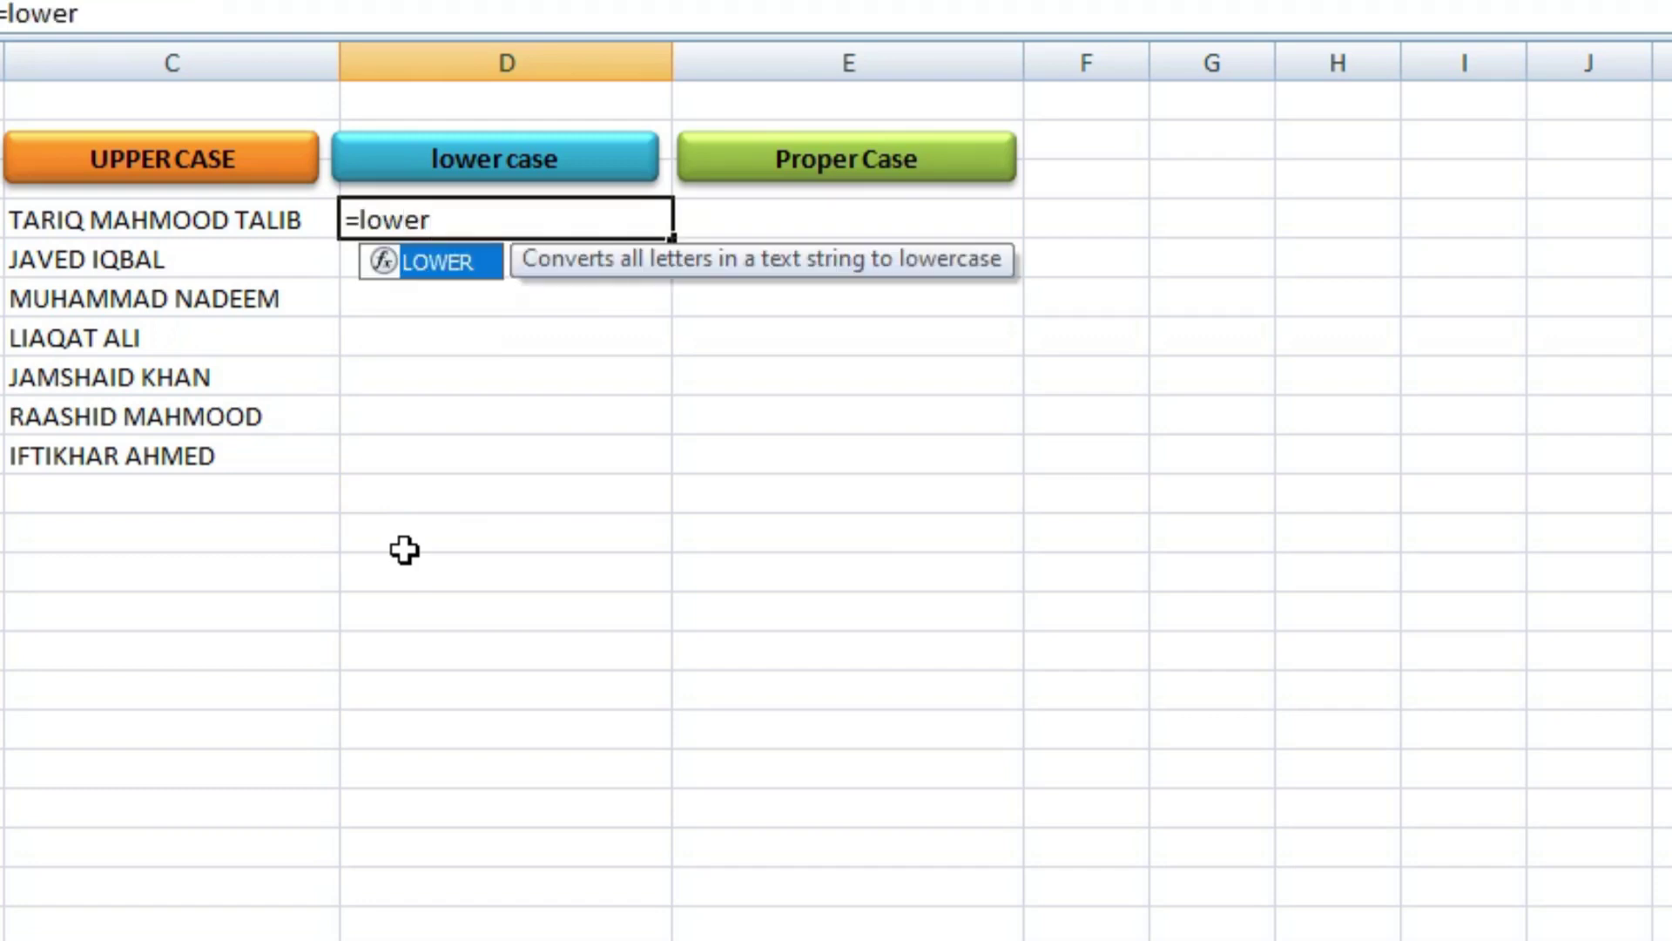
type("(")
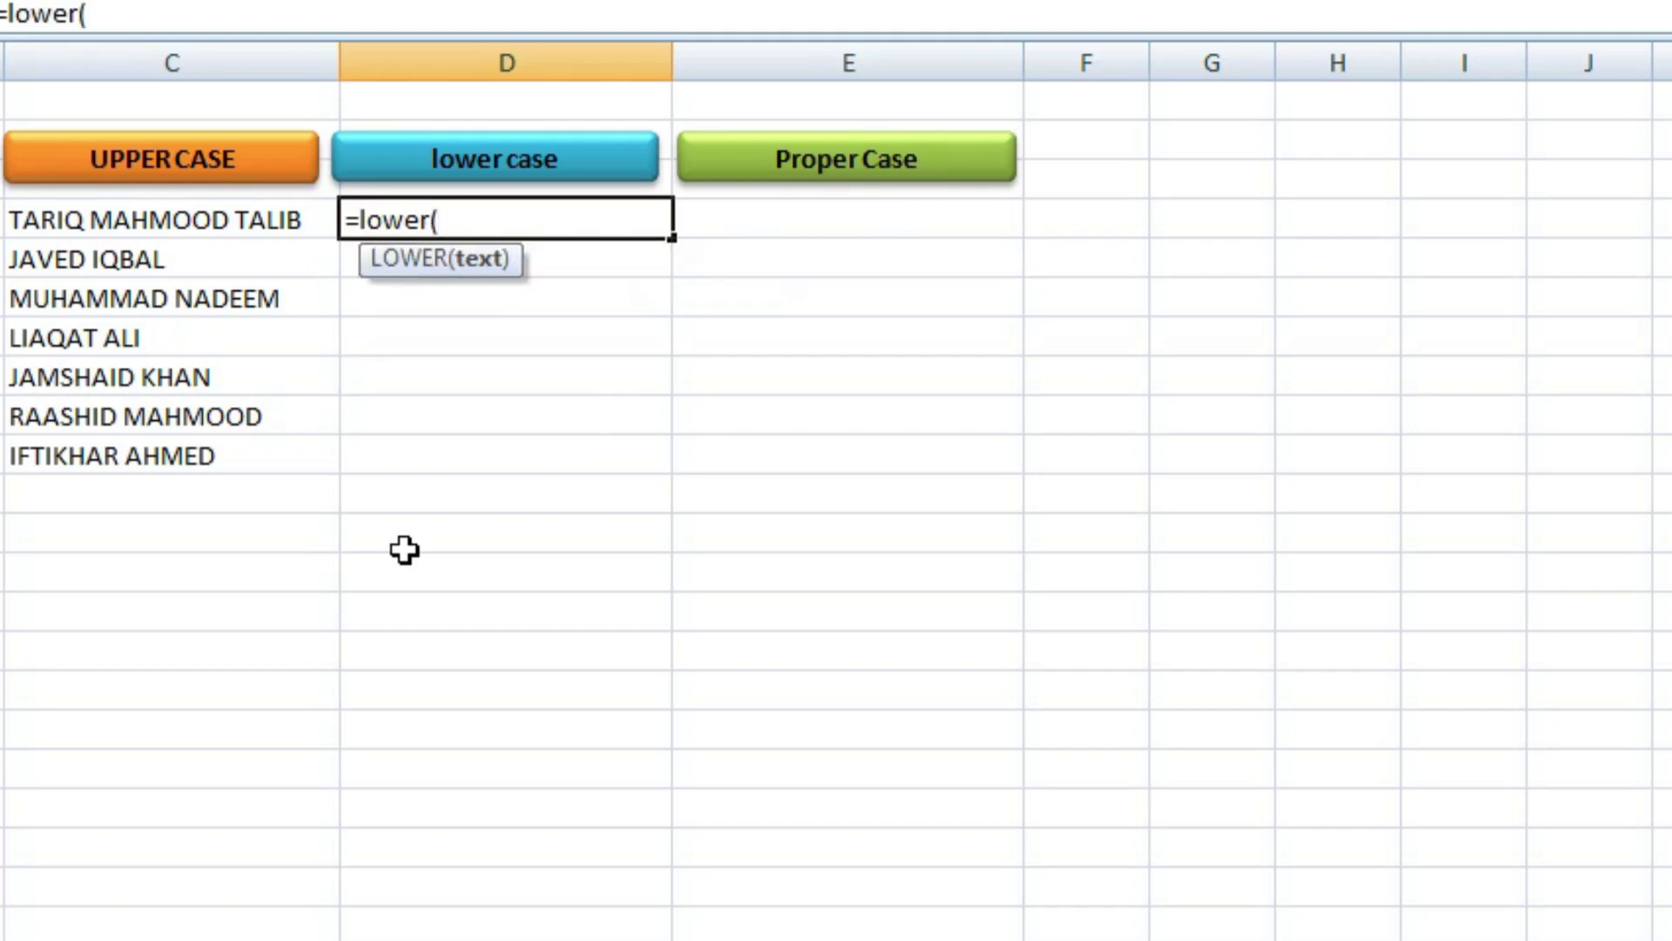
left_click(2, 220)
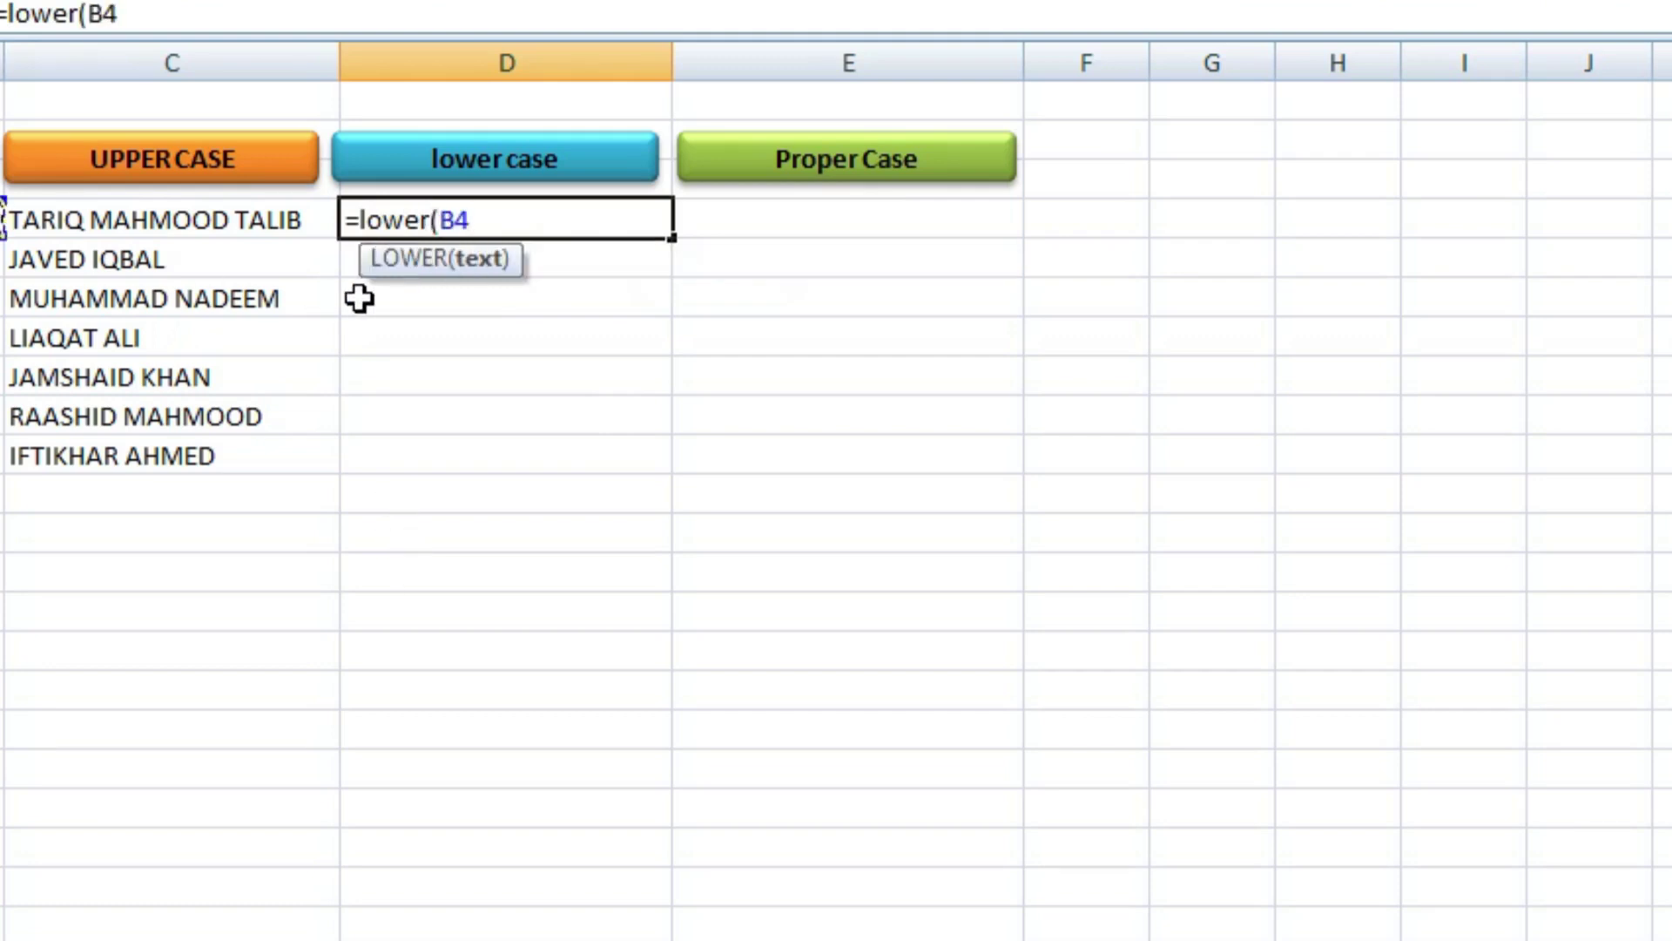
type(")")
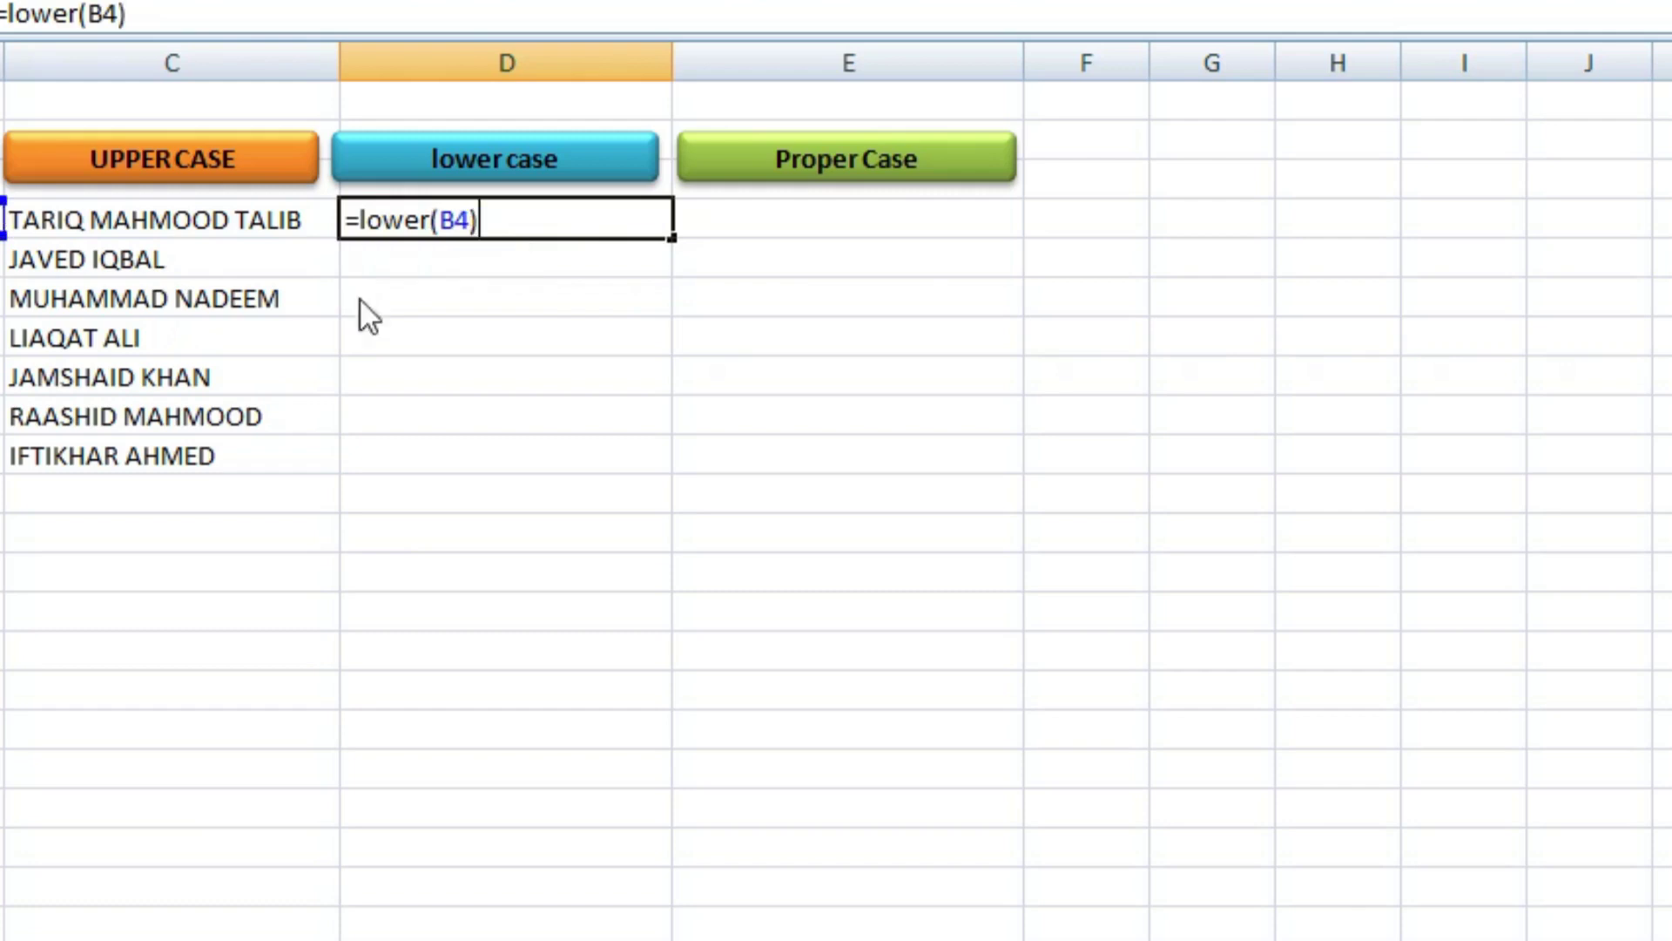
key("Return")
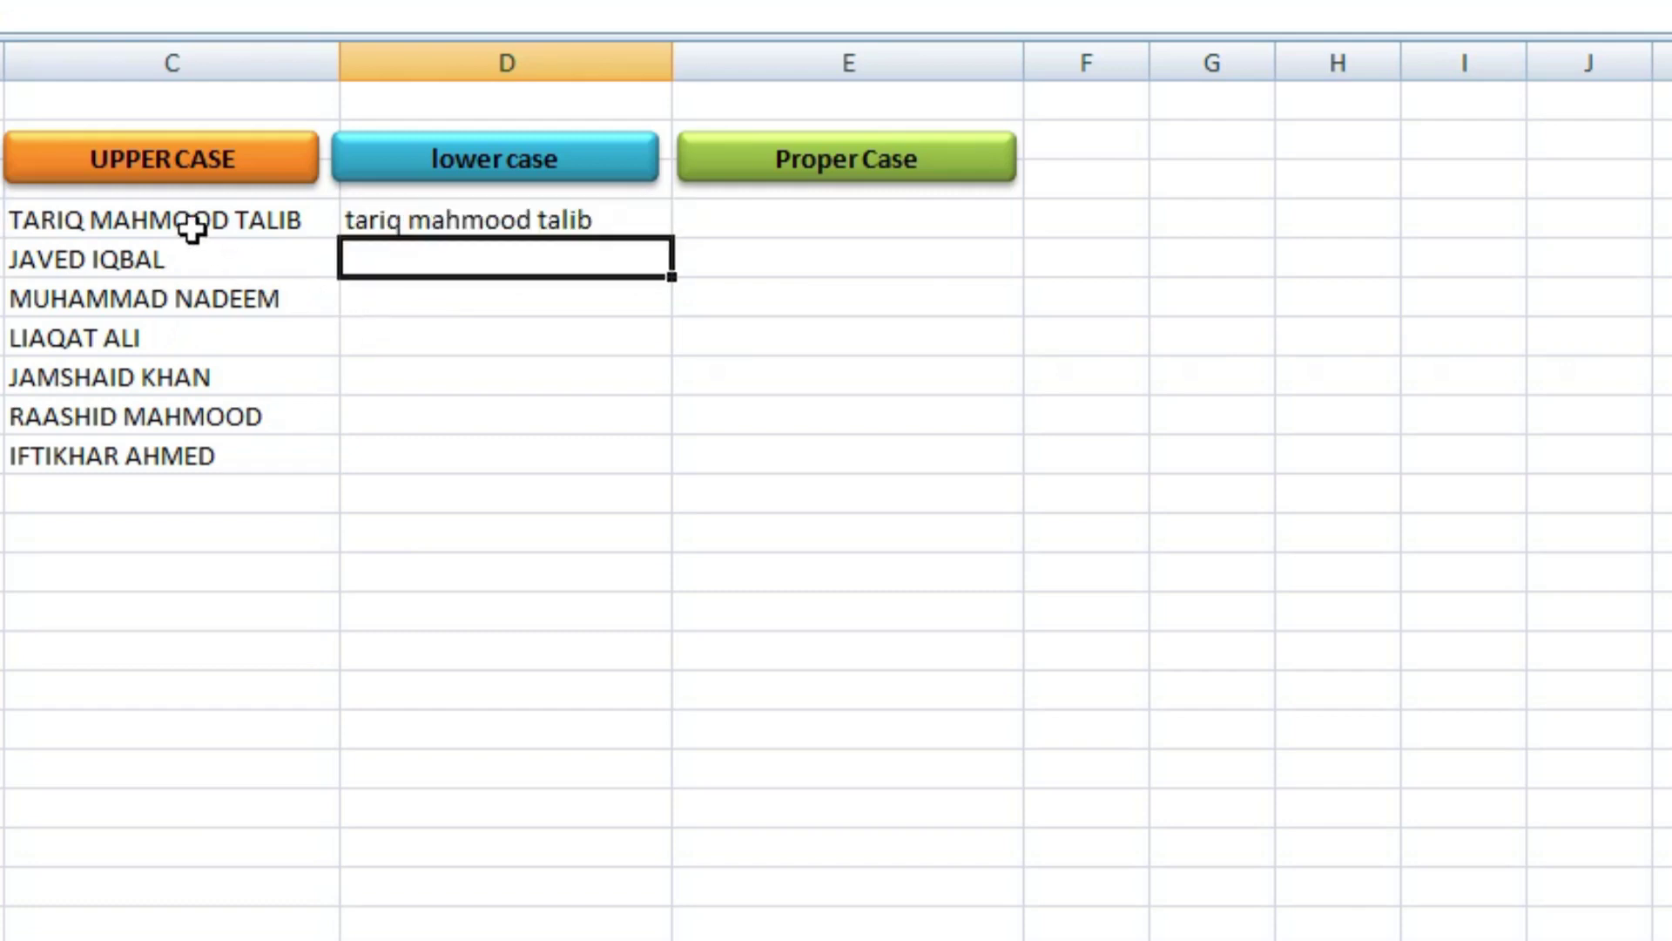
Fill the LOWER formula from D4 down to D10 for the remaining names.
left_click(468, 221)
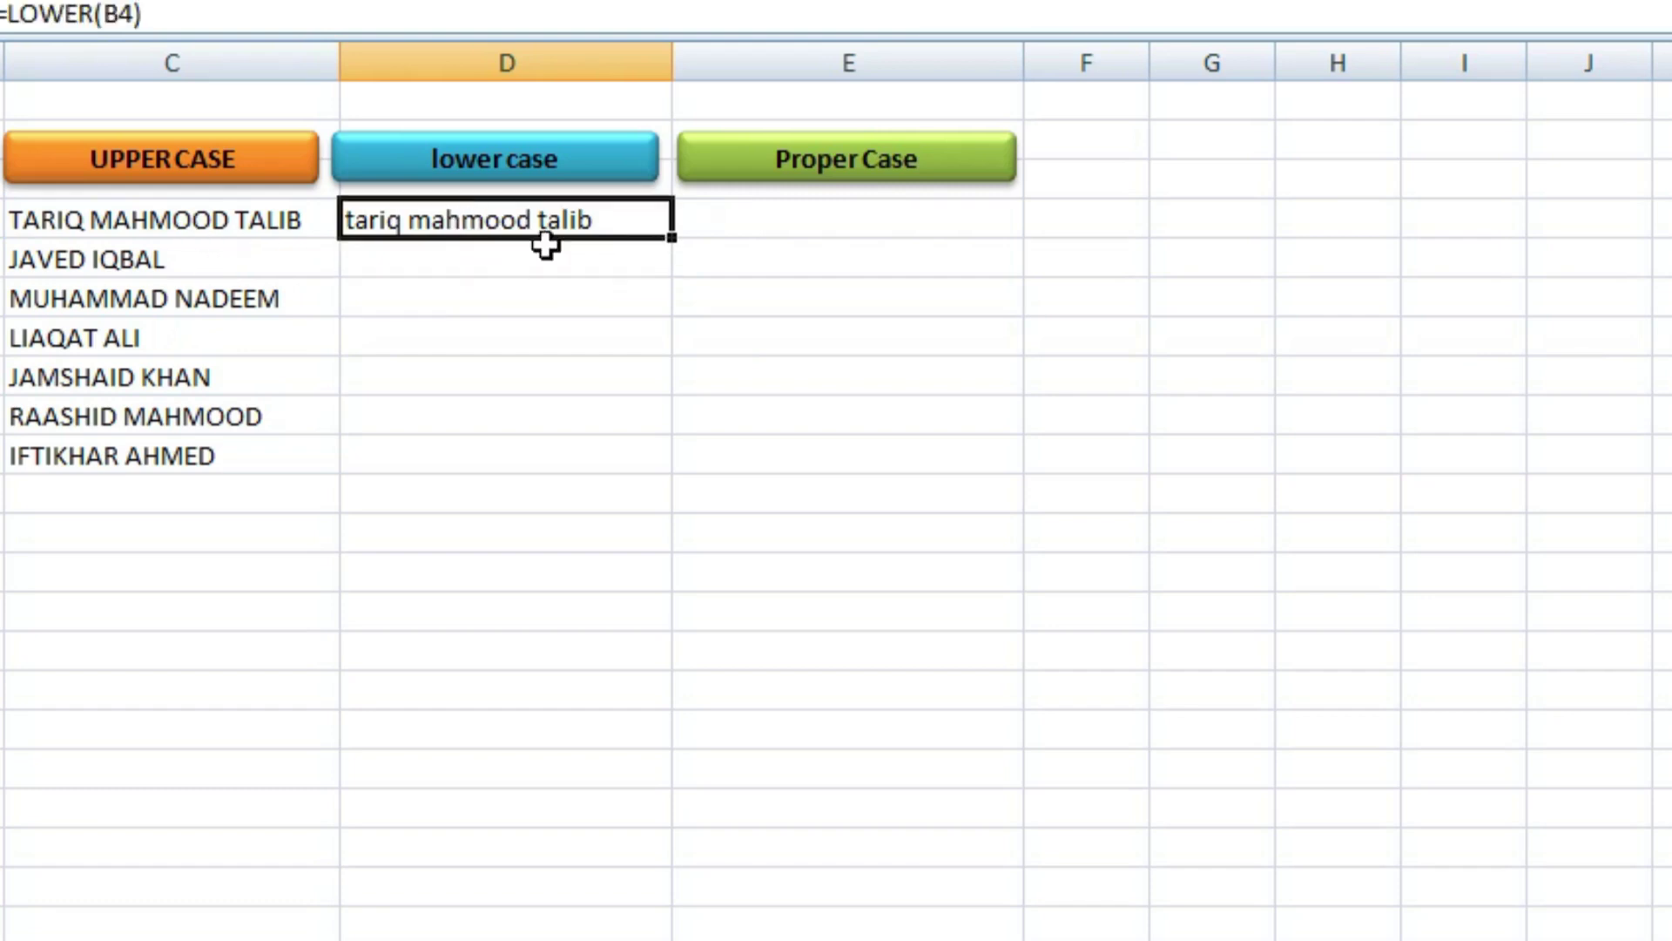
left_click_drag(673, 235, 660, 471)
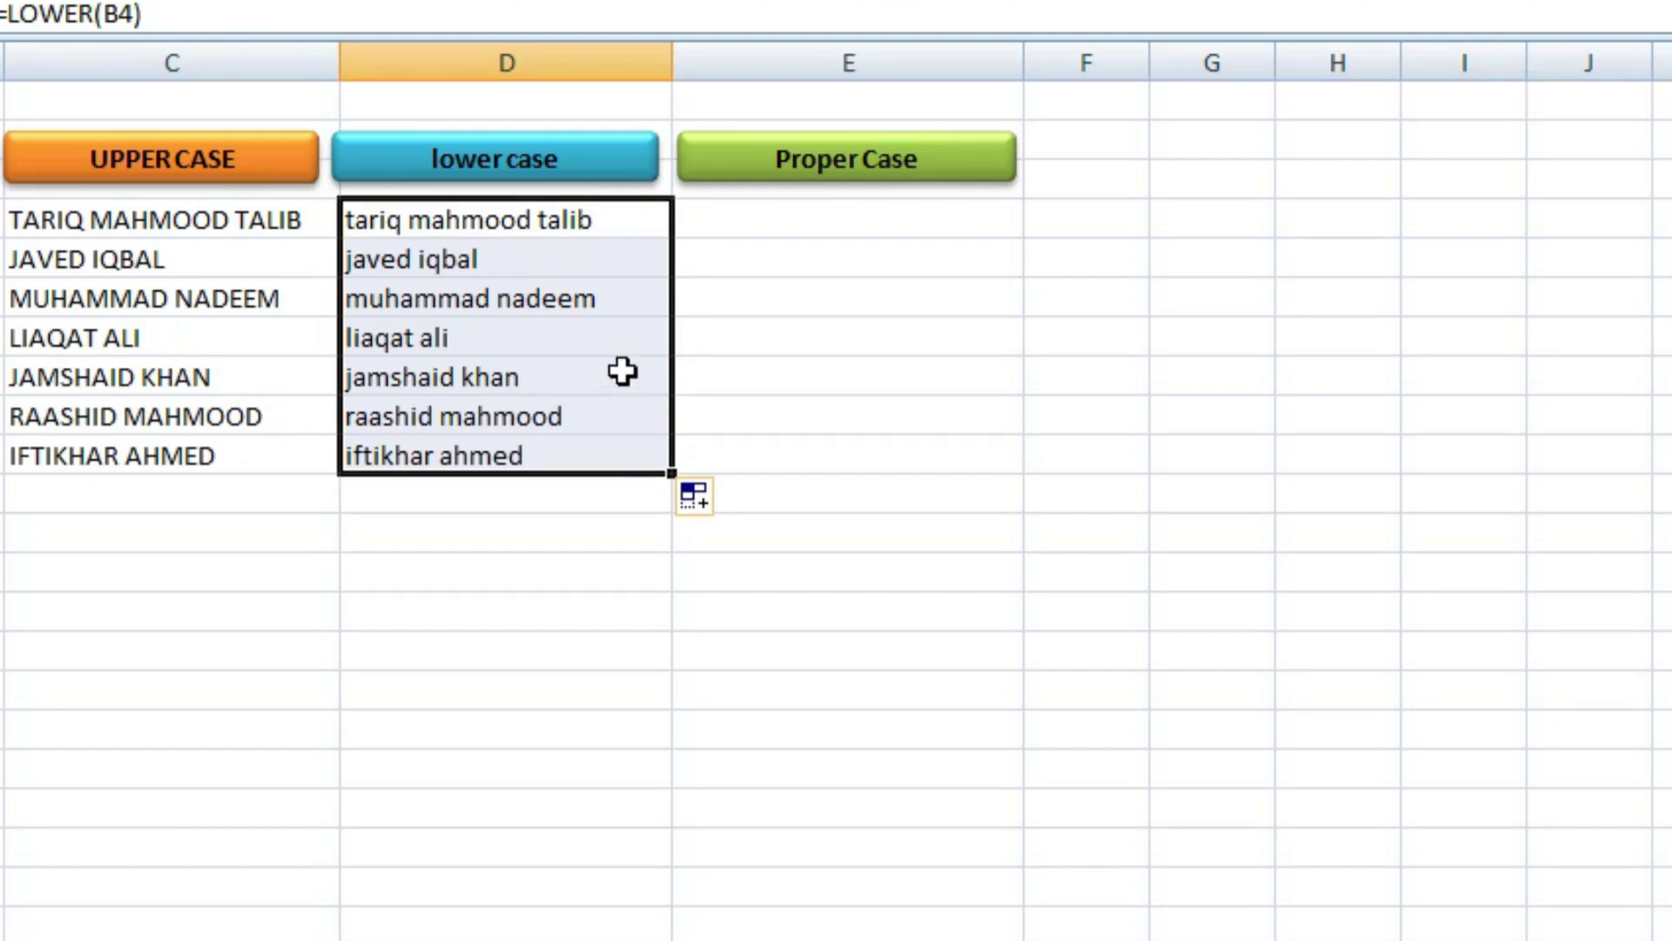
Enter the formula =PROPER(B4) in cell E4 under the Proper Case heading.
left_click(759, 222)
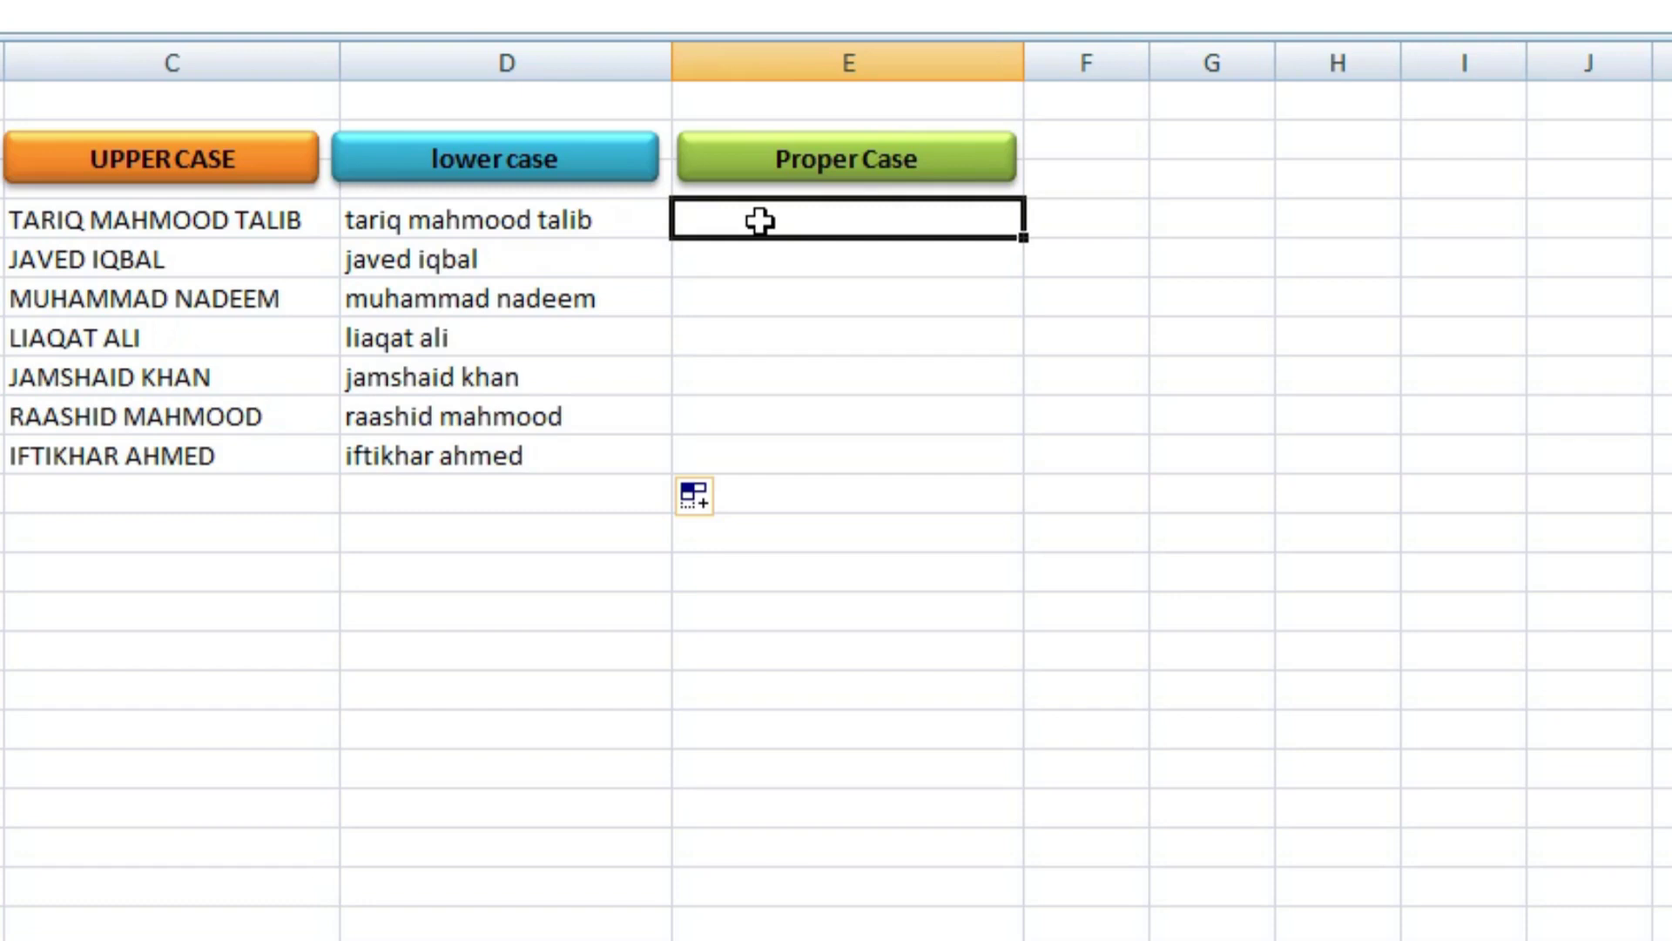
type("=")
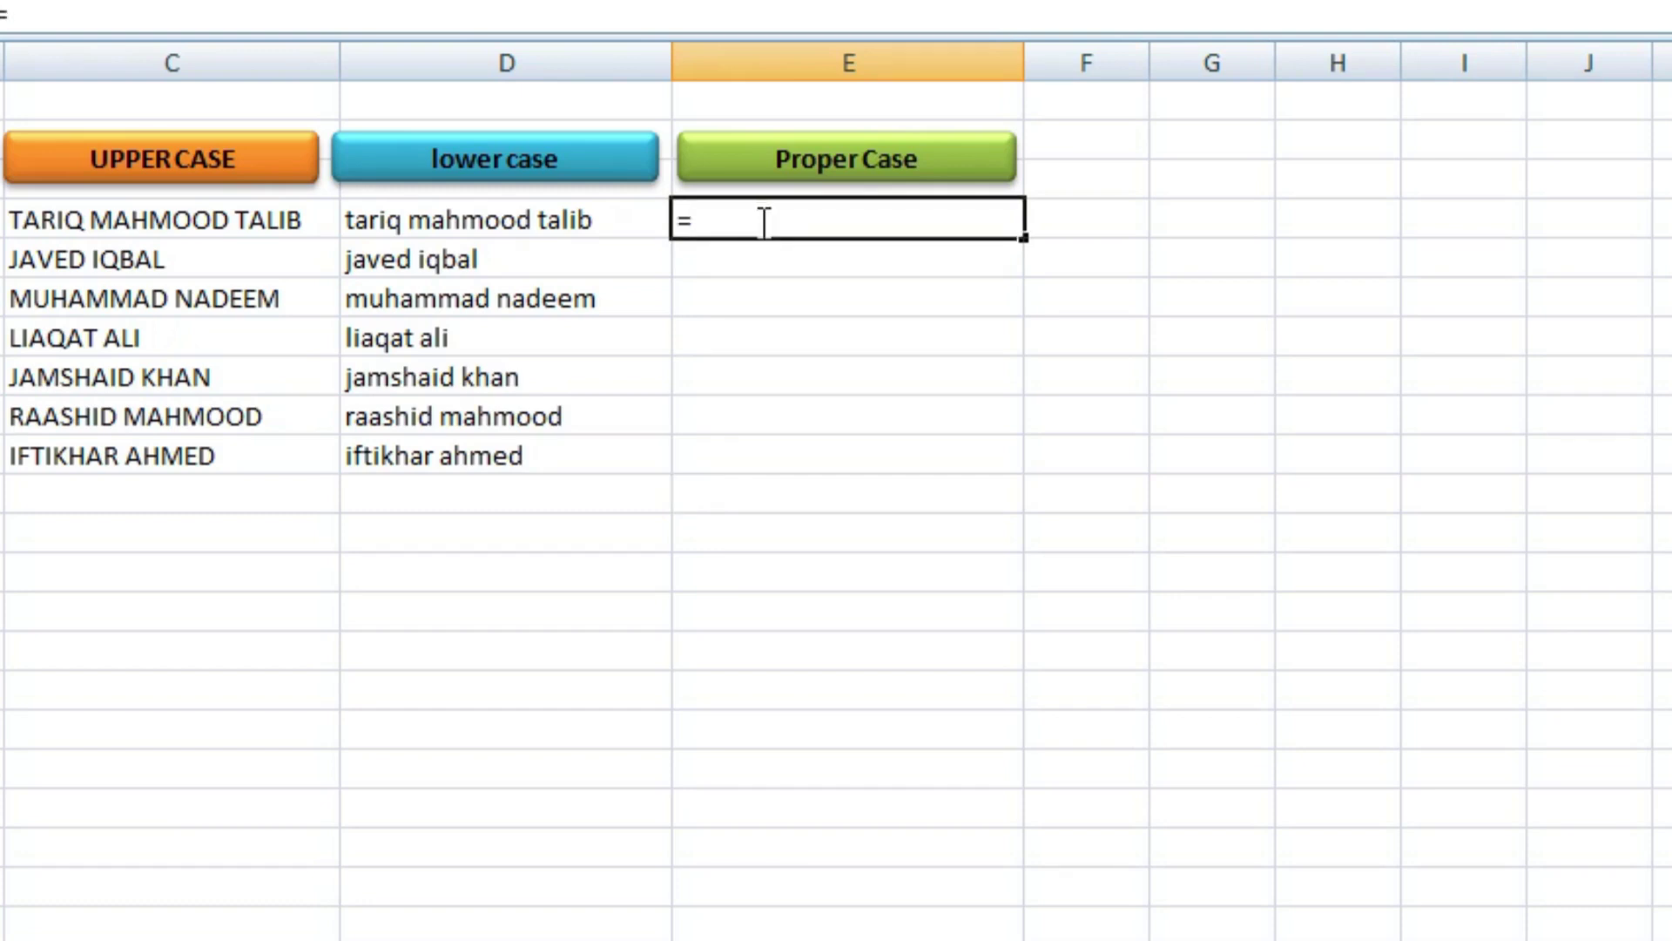
type("p")
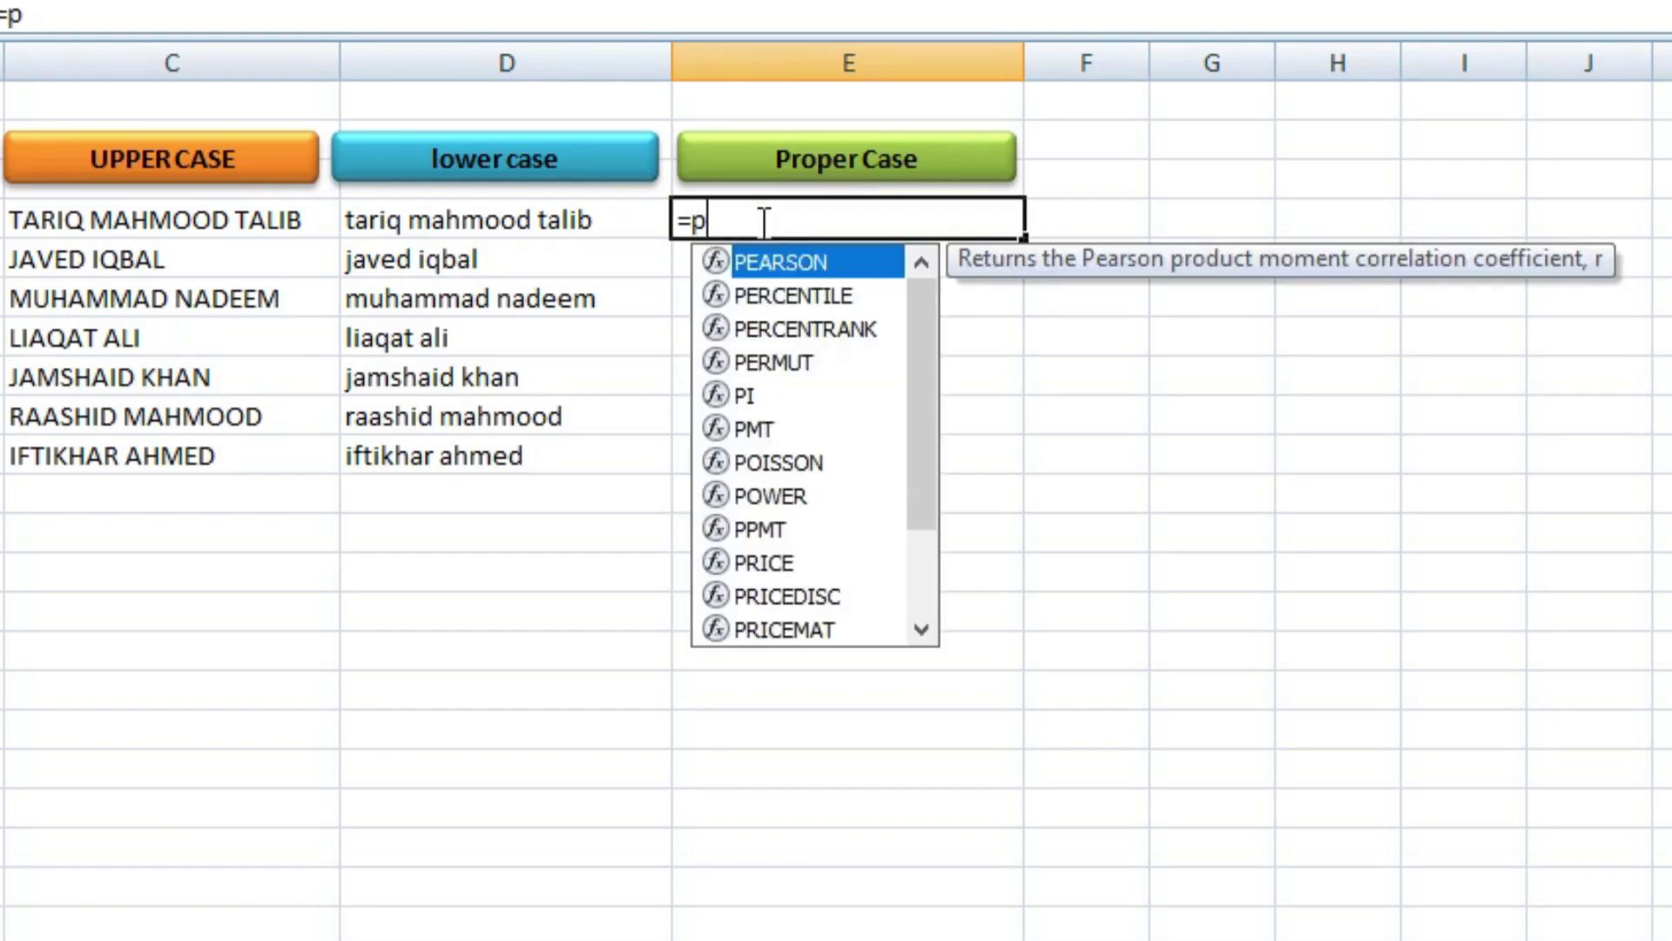
type("rop")
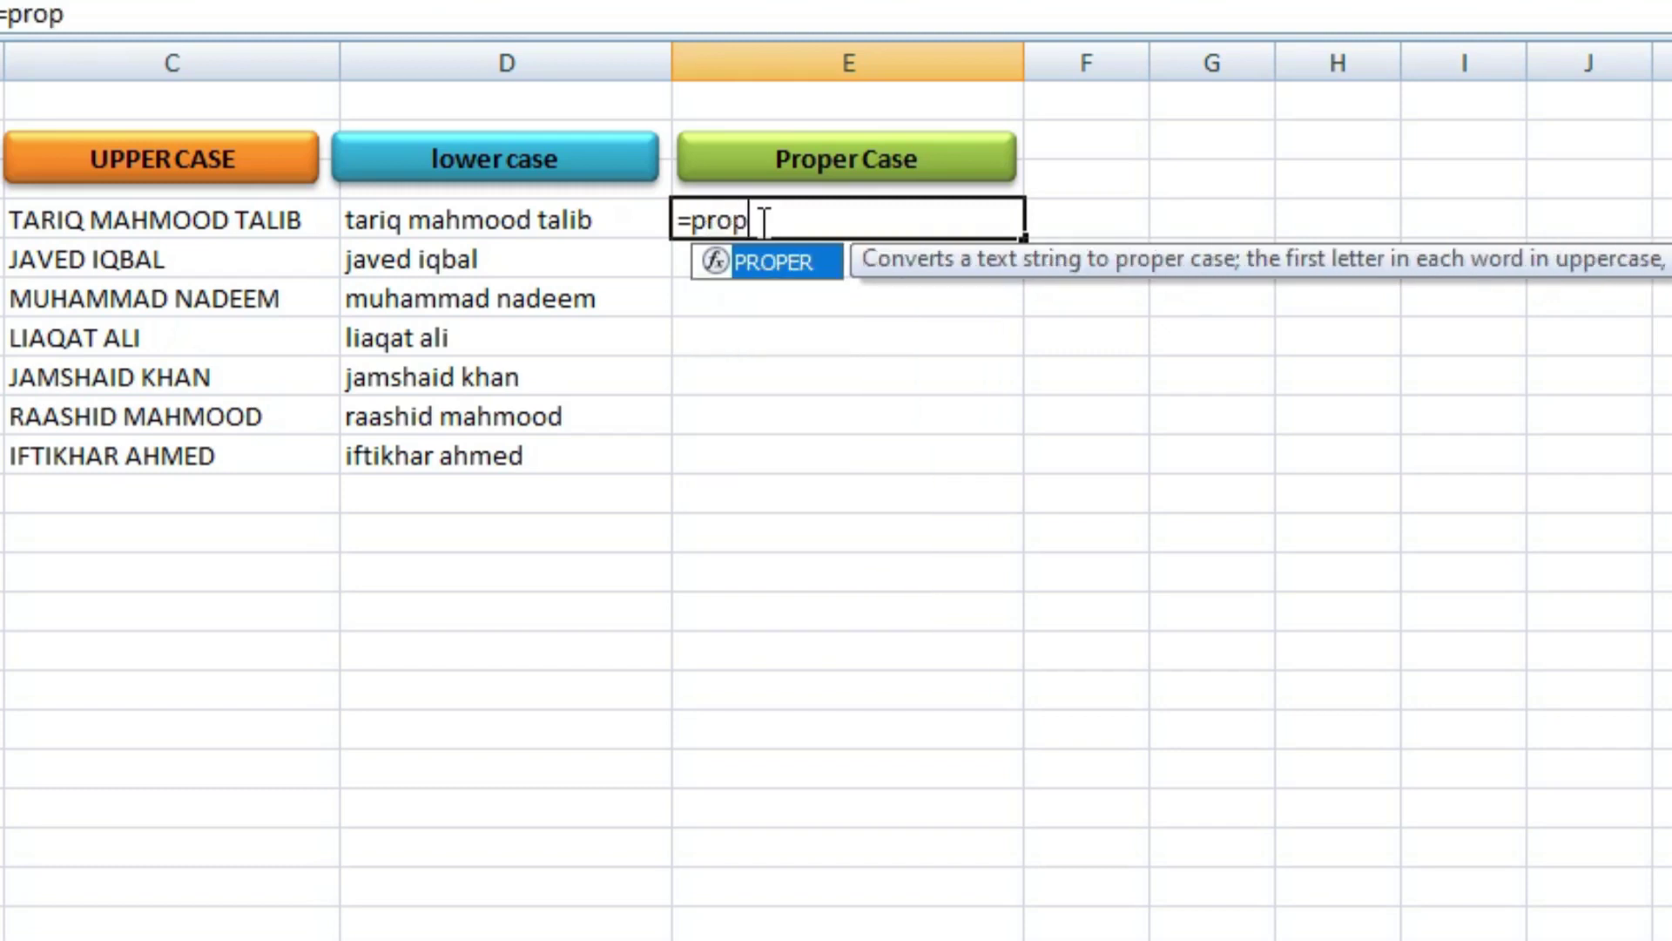
type("er(B4")
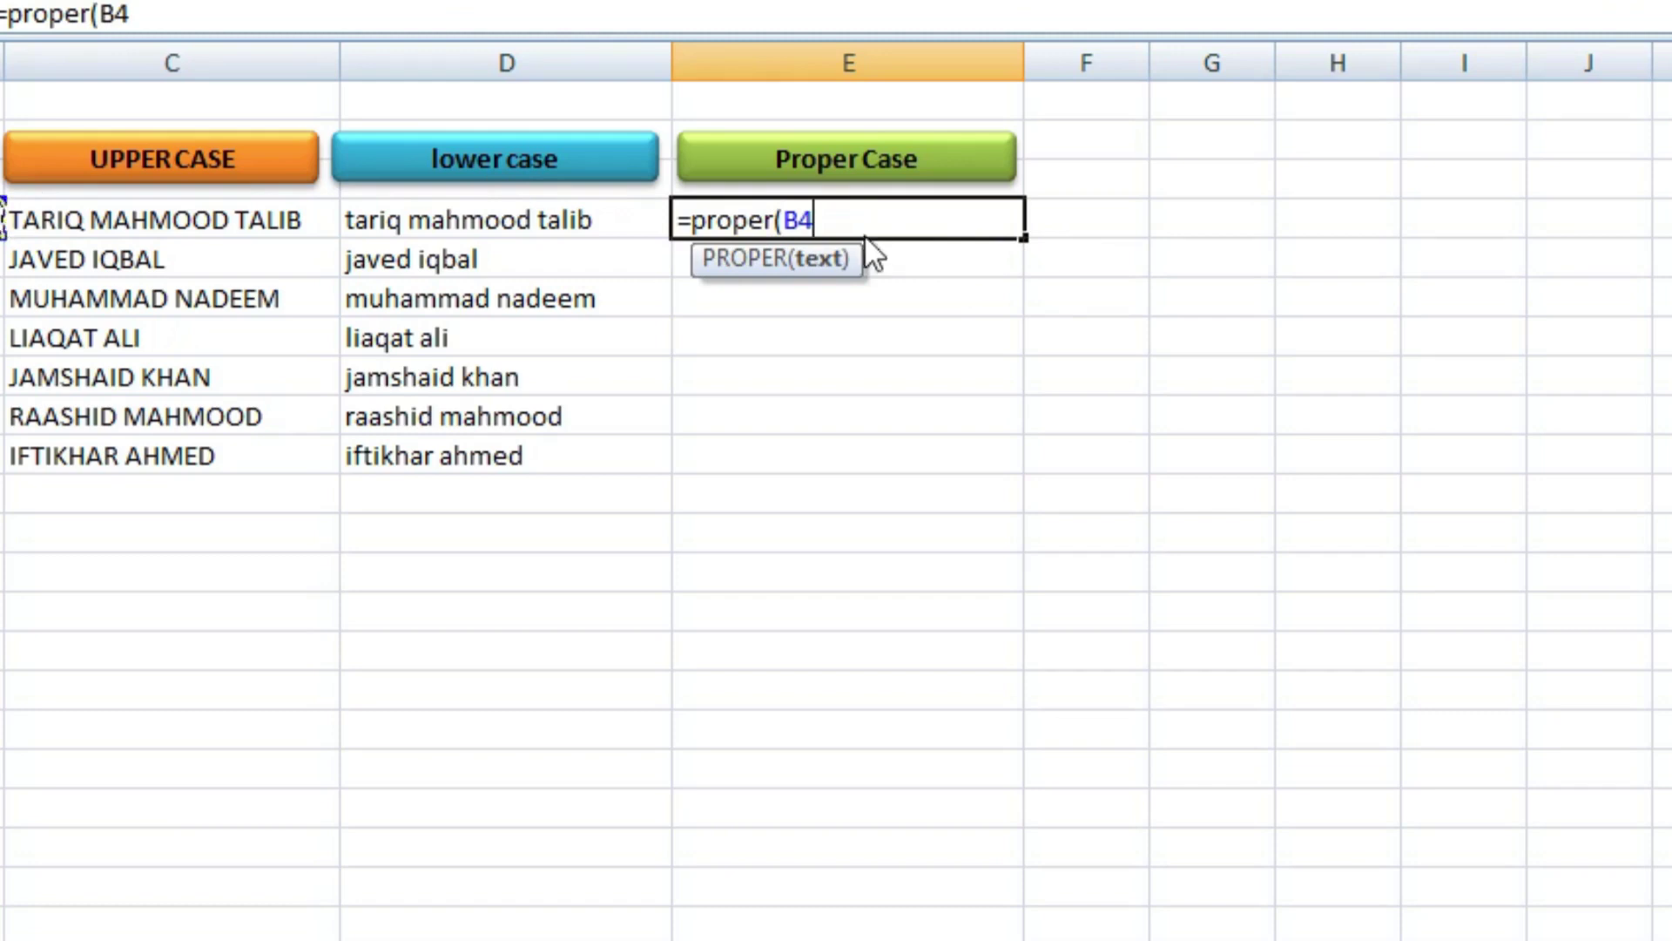
type(")")
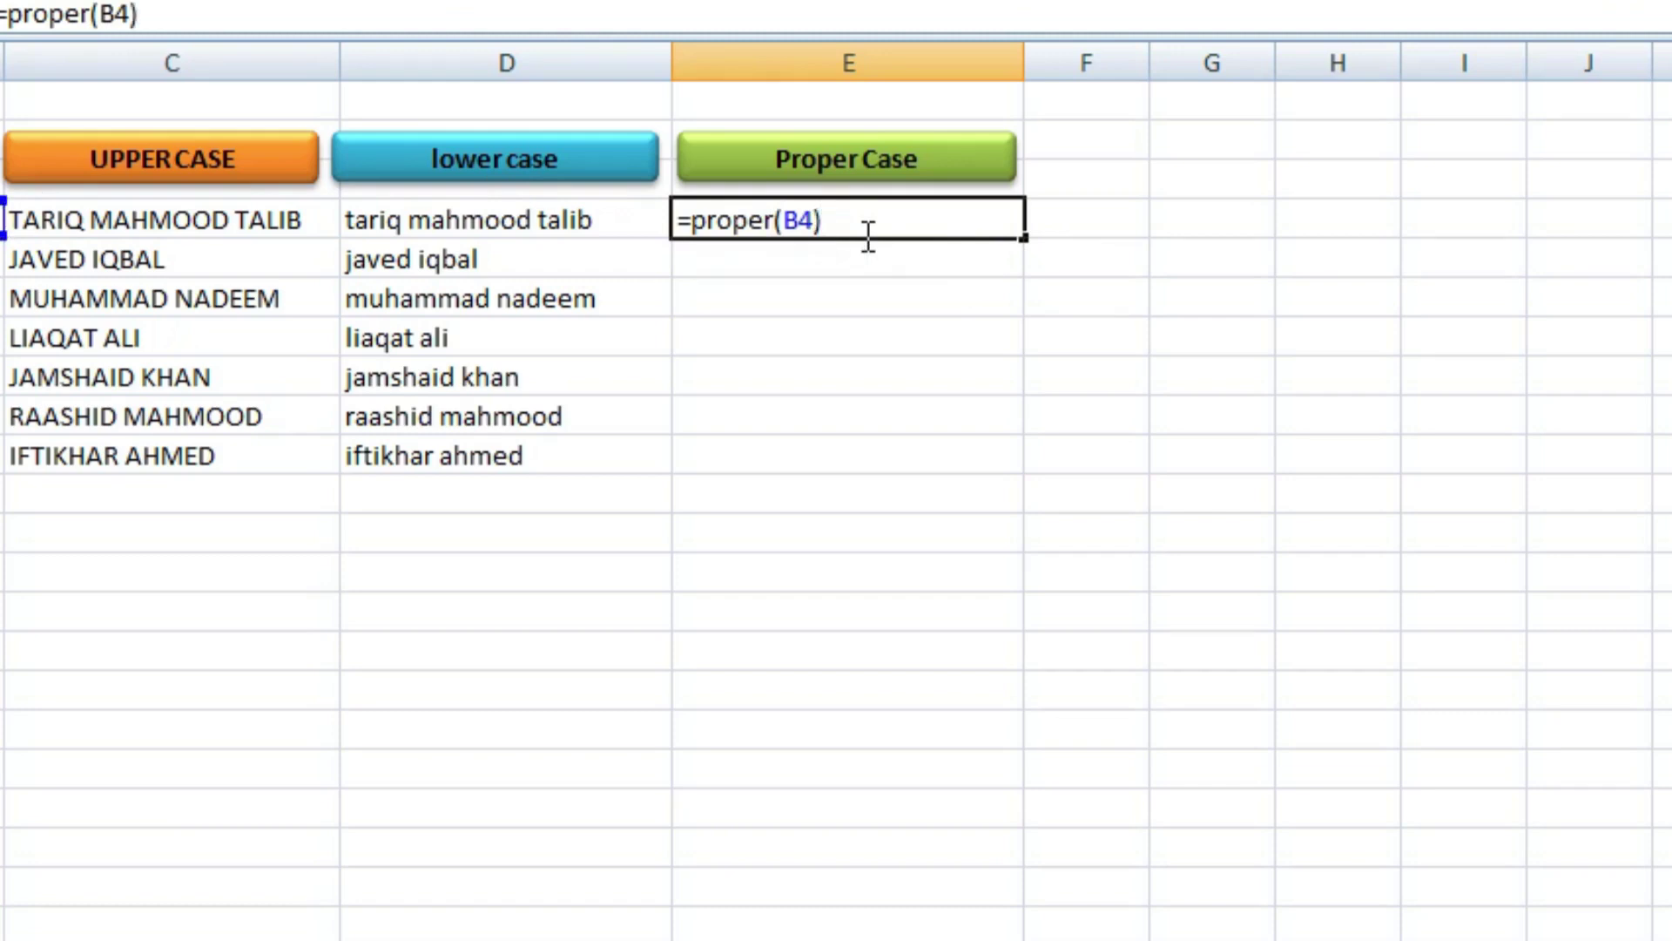
key("Return")
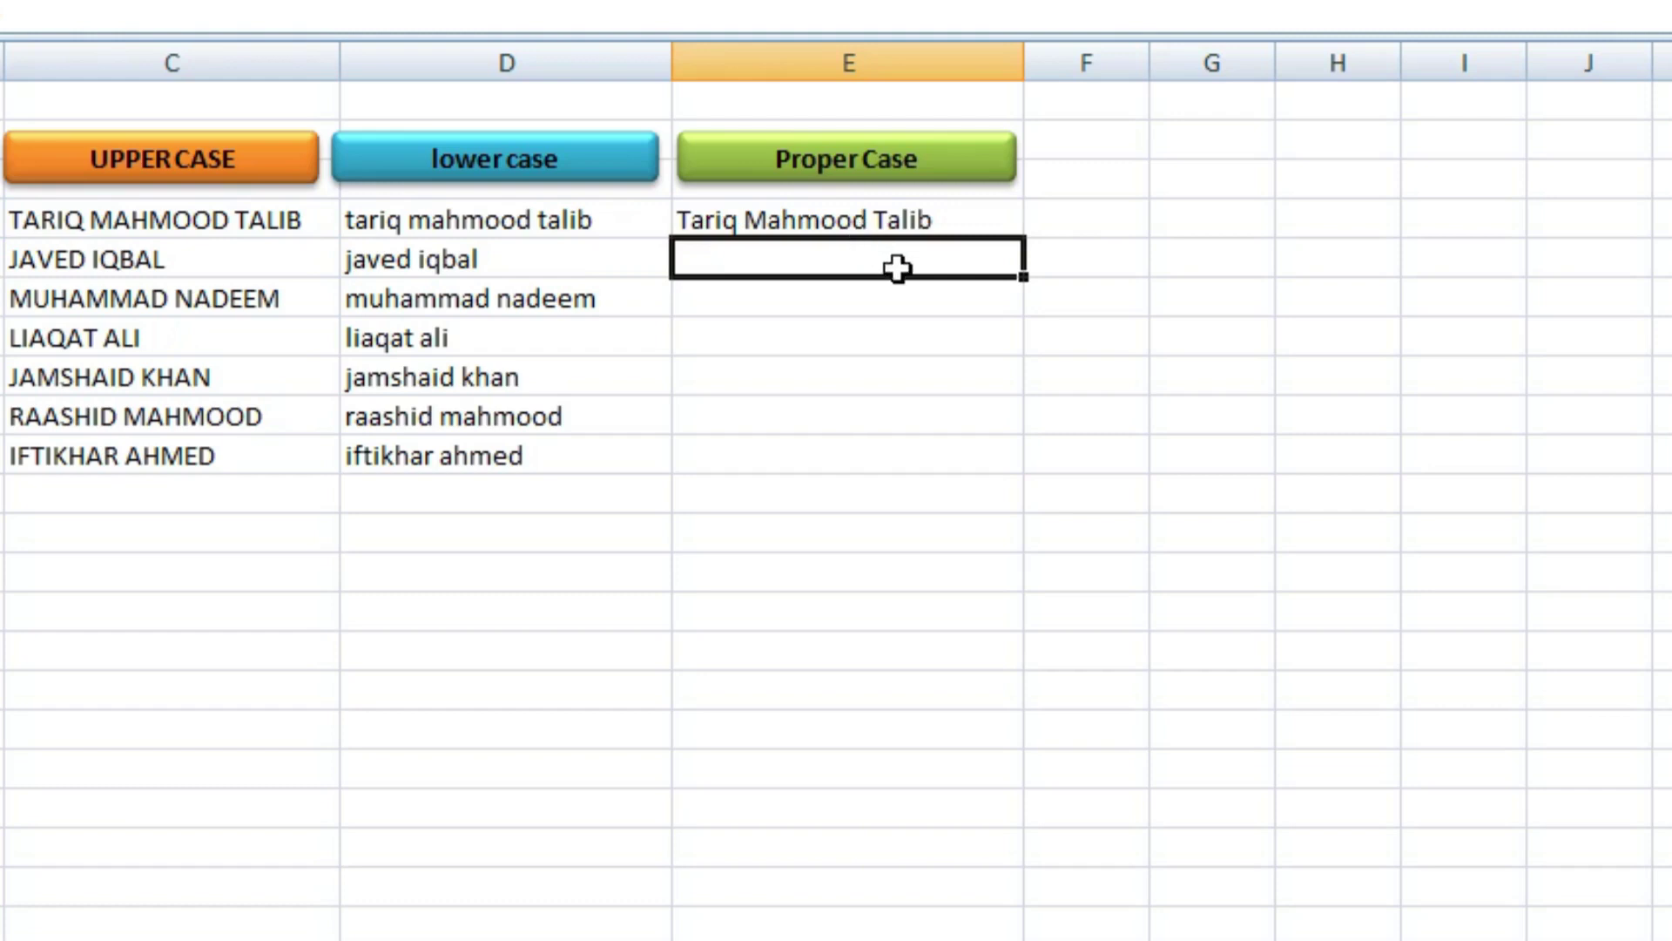
Fill the PROPER formula from E4 down to E10 for the remaining names.
left_click(897, 220)
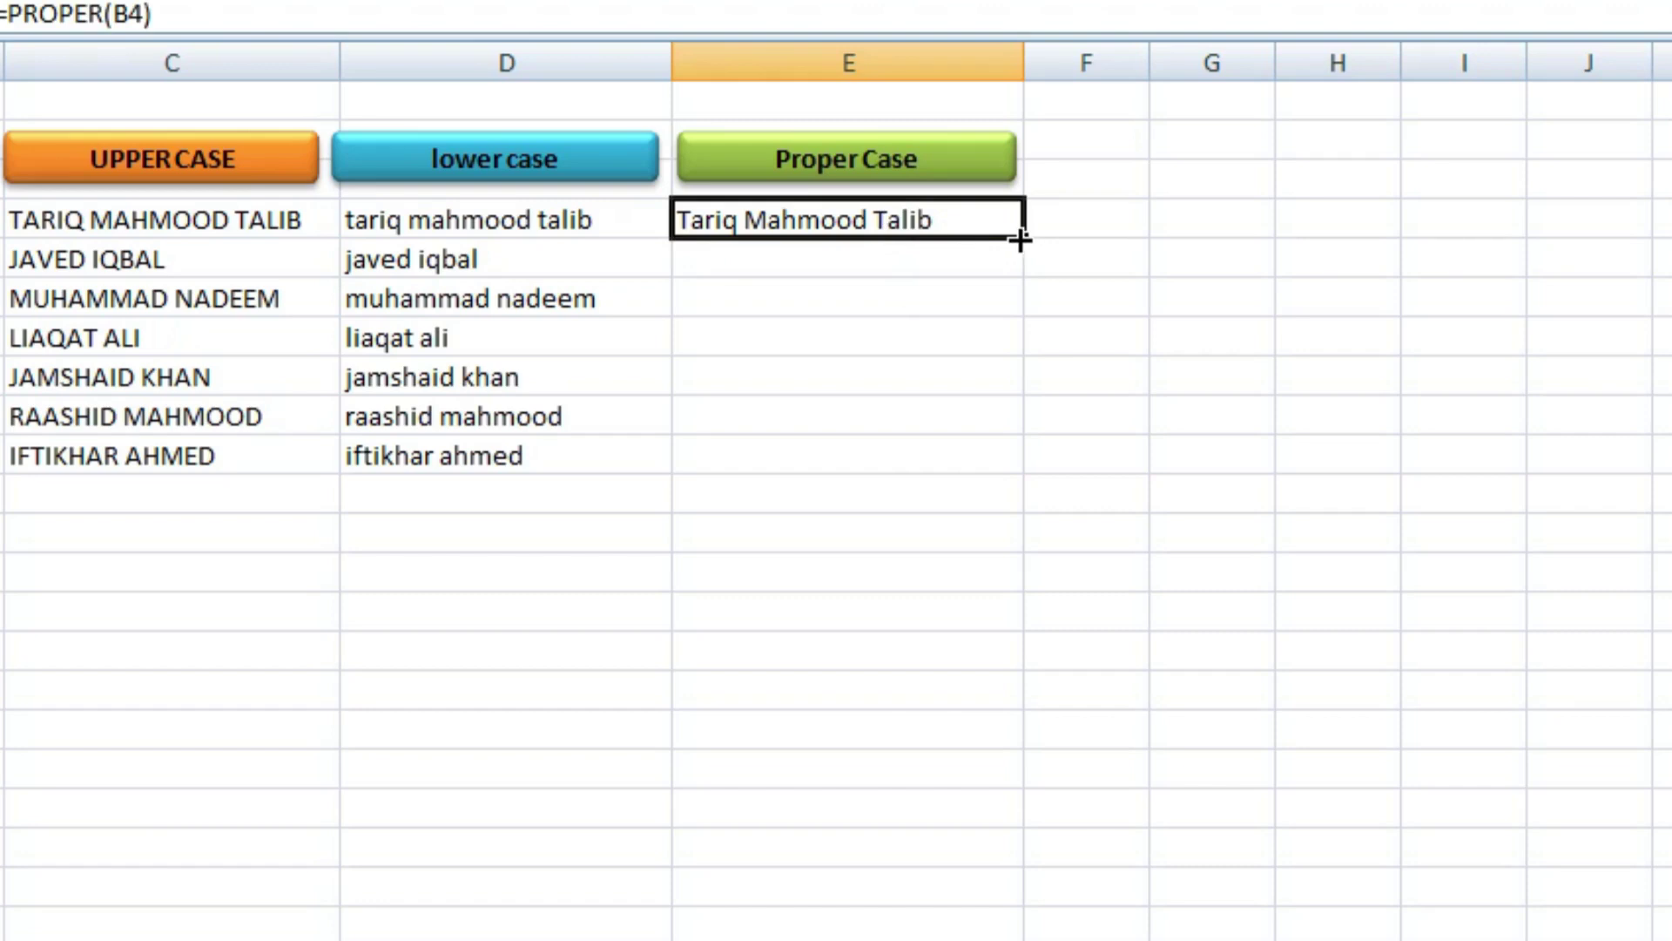
left_click_drag(1020, 239, 1029, 468)
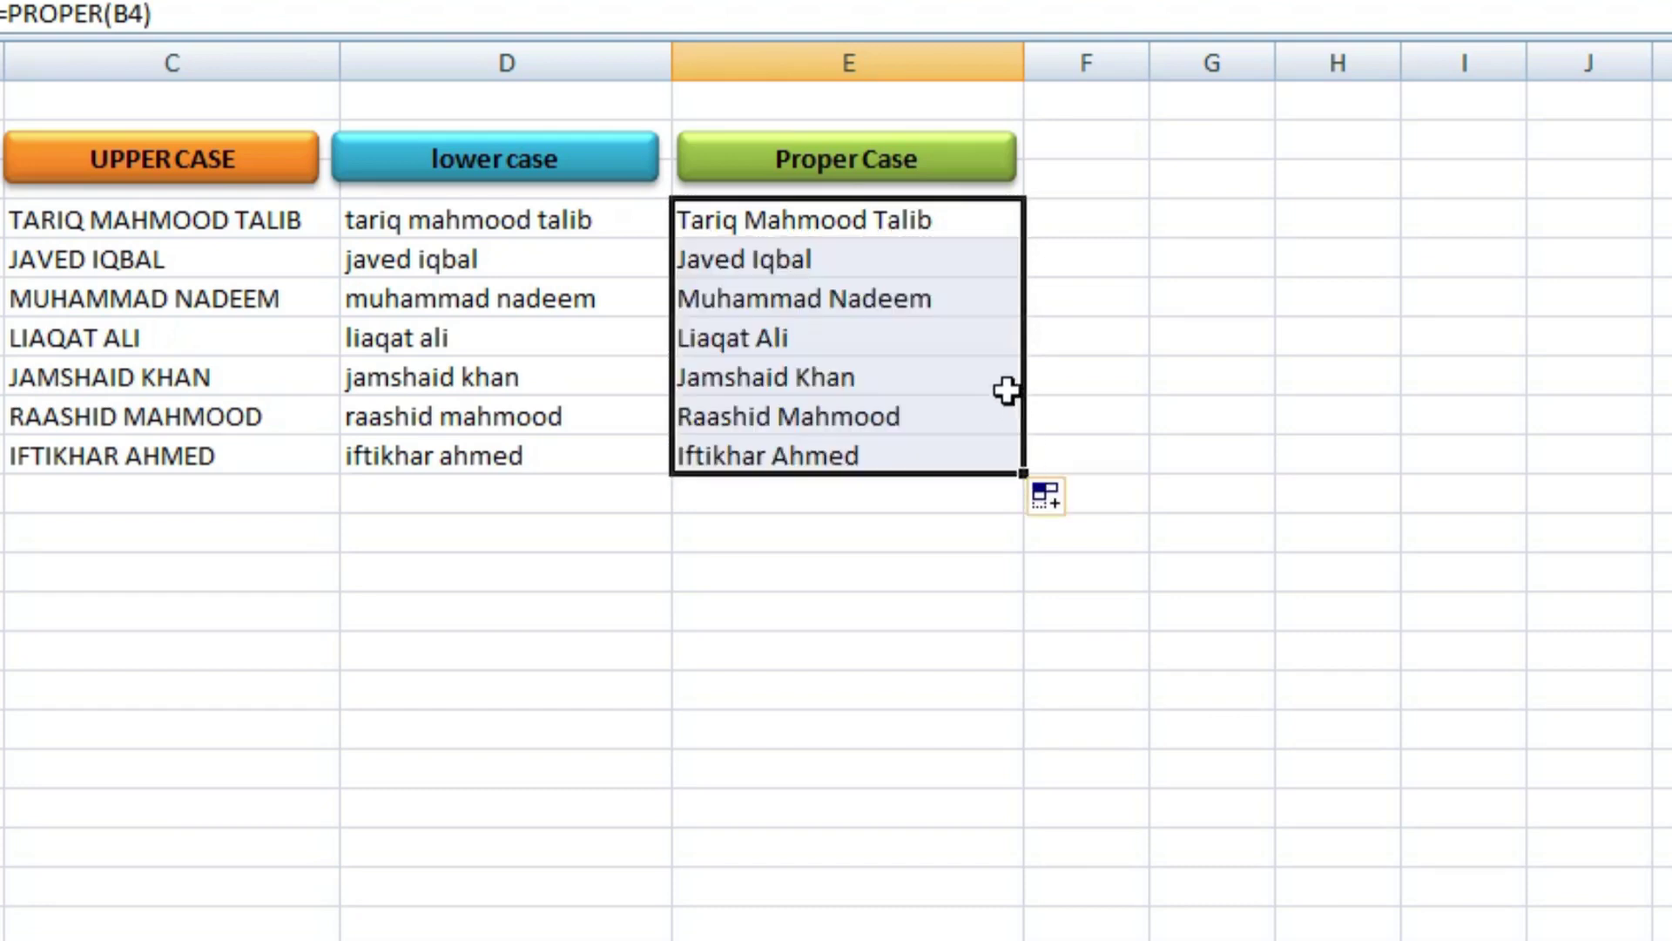